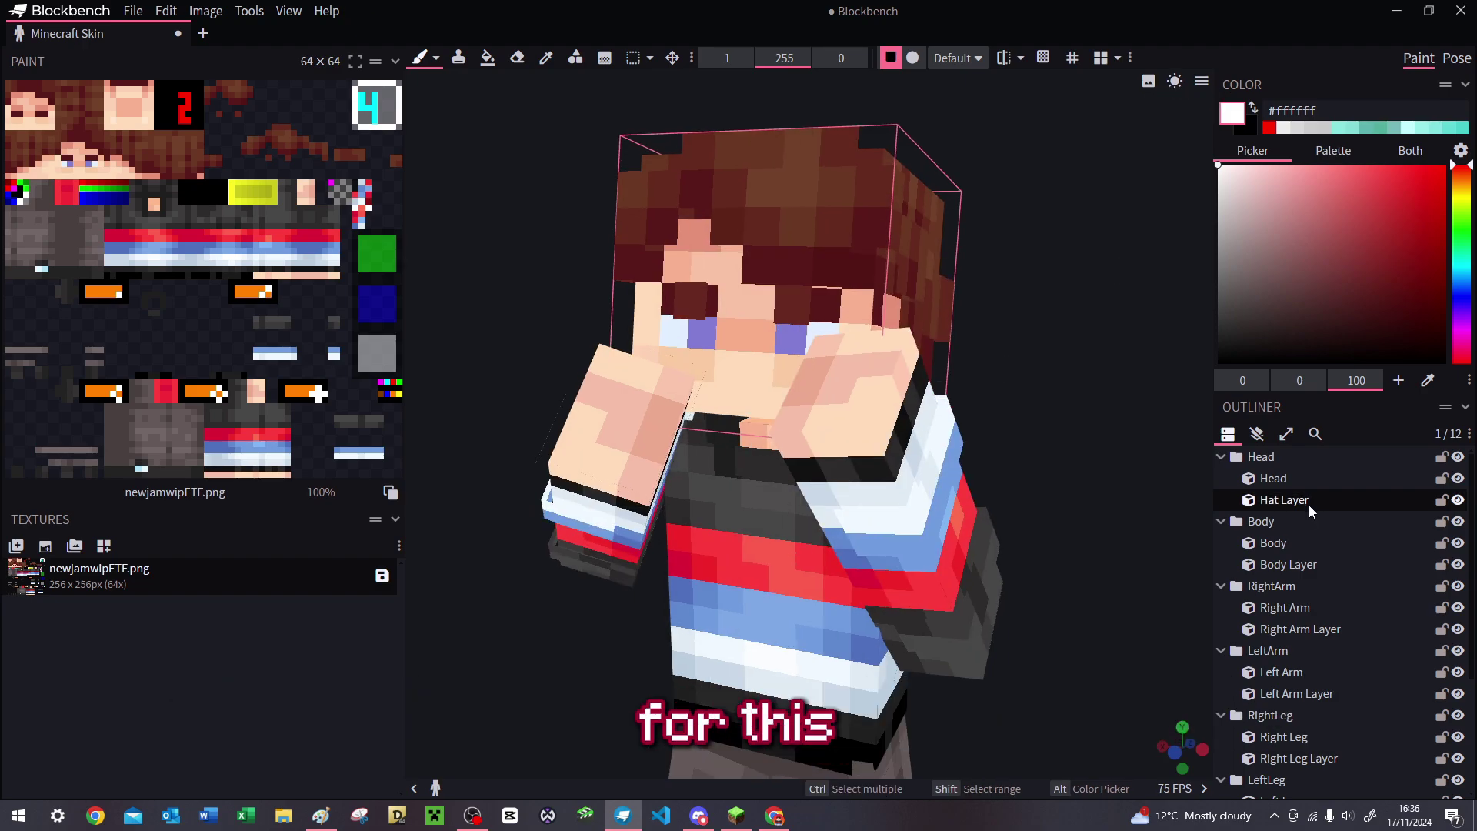
Hide the Hat Layer and both arm groups so the character's face is fully exposed.
{"action": "left_click", "coordinate": [1457, 500]}
{"action": "scroll", "coordinate": [1459, 531], "scroll_direction": "down", "scroll_amount": 1}
{"action": "left_click", "coordinate": [1458, 533]}
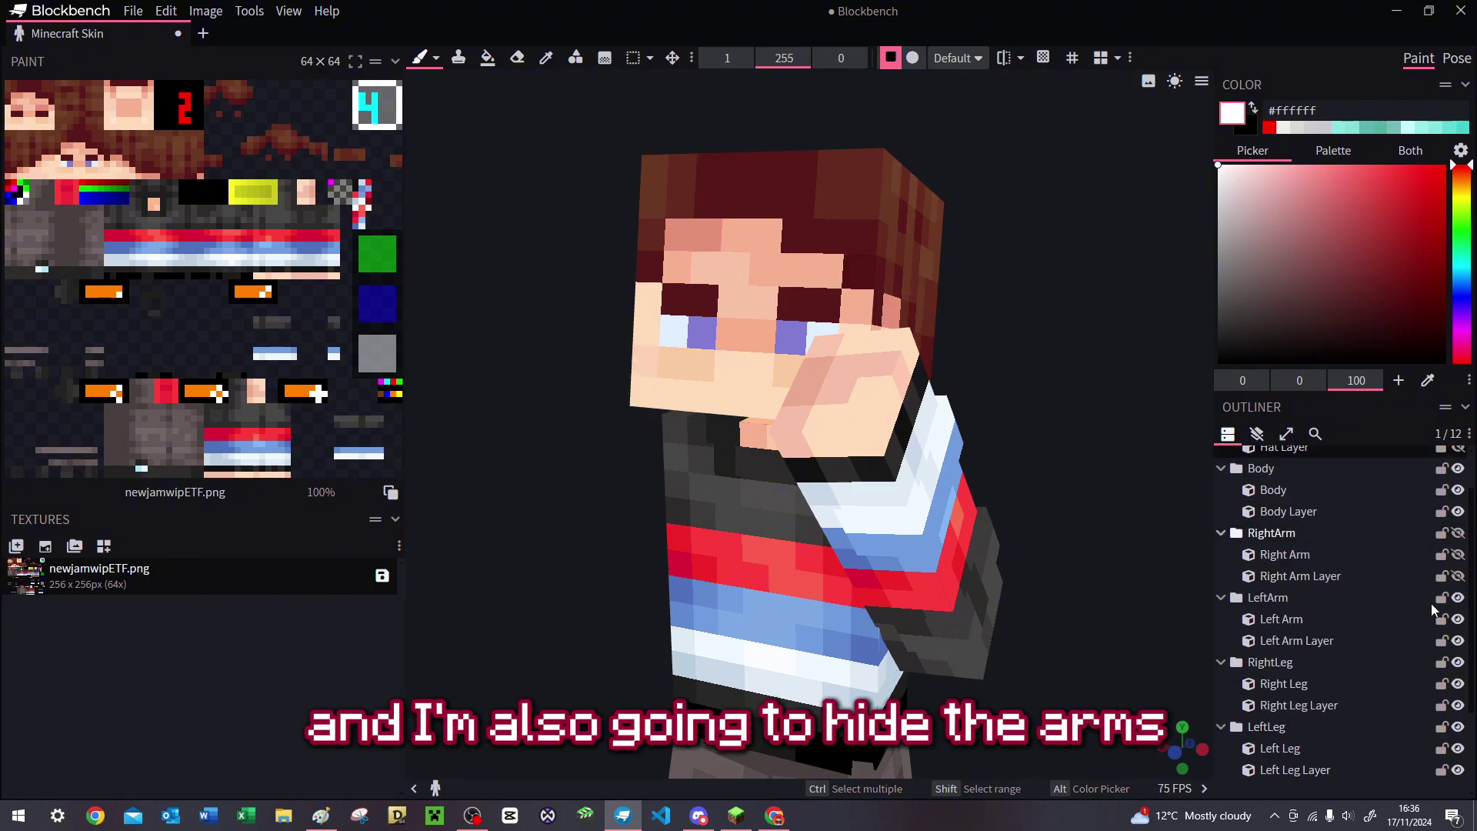
{"action": "left_click", "coordinate": [1457, 597]}
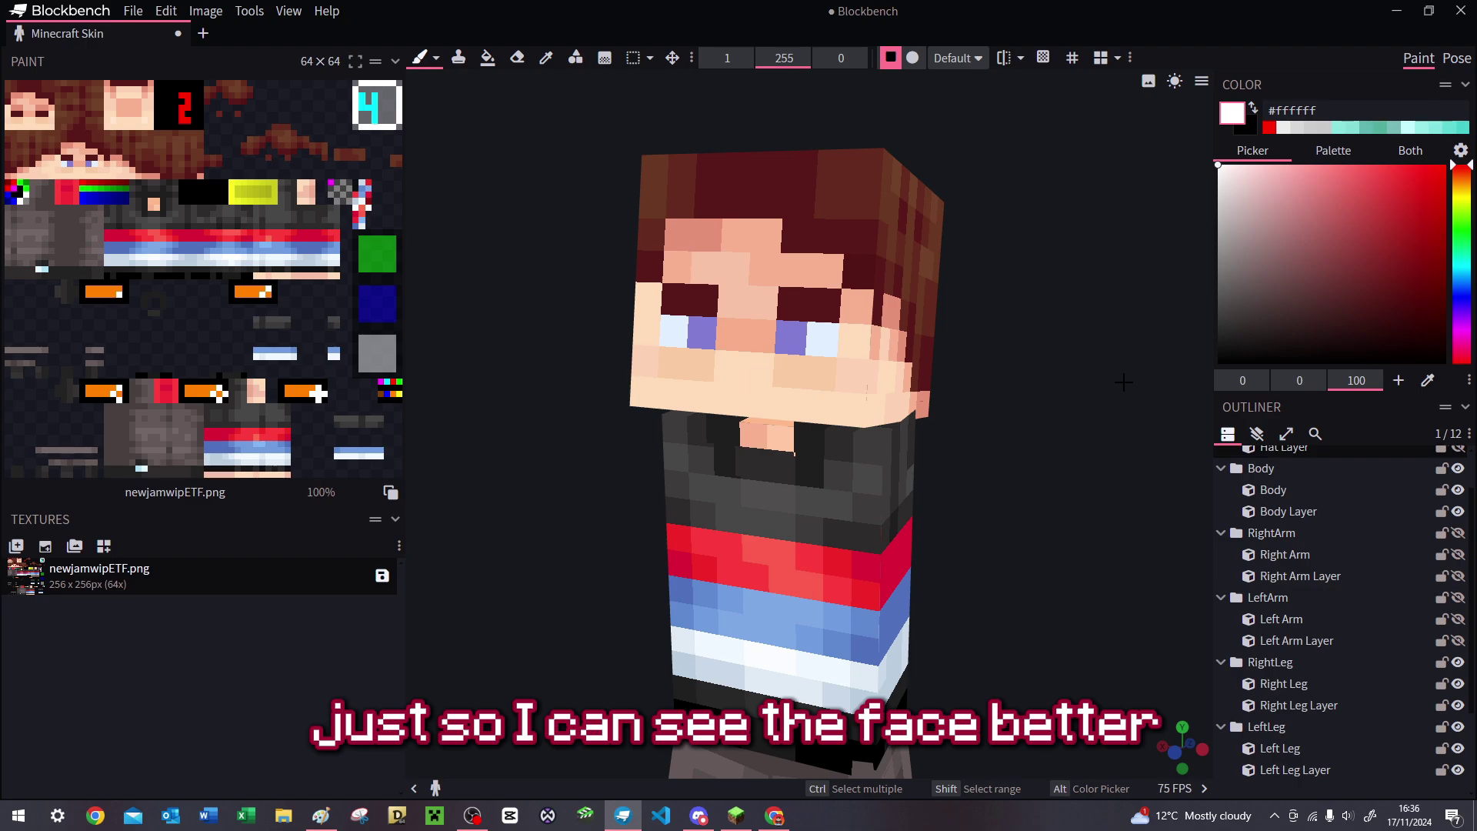
Sample the dark red-brown #591919 and repaint both eyebrows as thinner, raised strips, filling the freed pixels with skin colour.
{"action": "left_click", "coordinate": [671, 278], "text": "alt"}
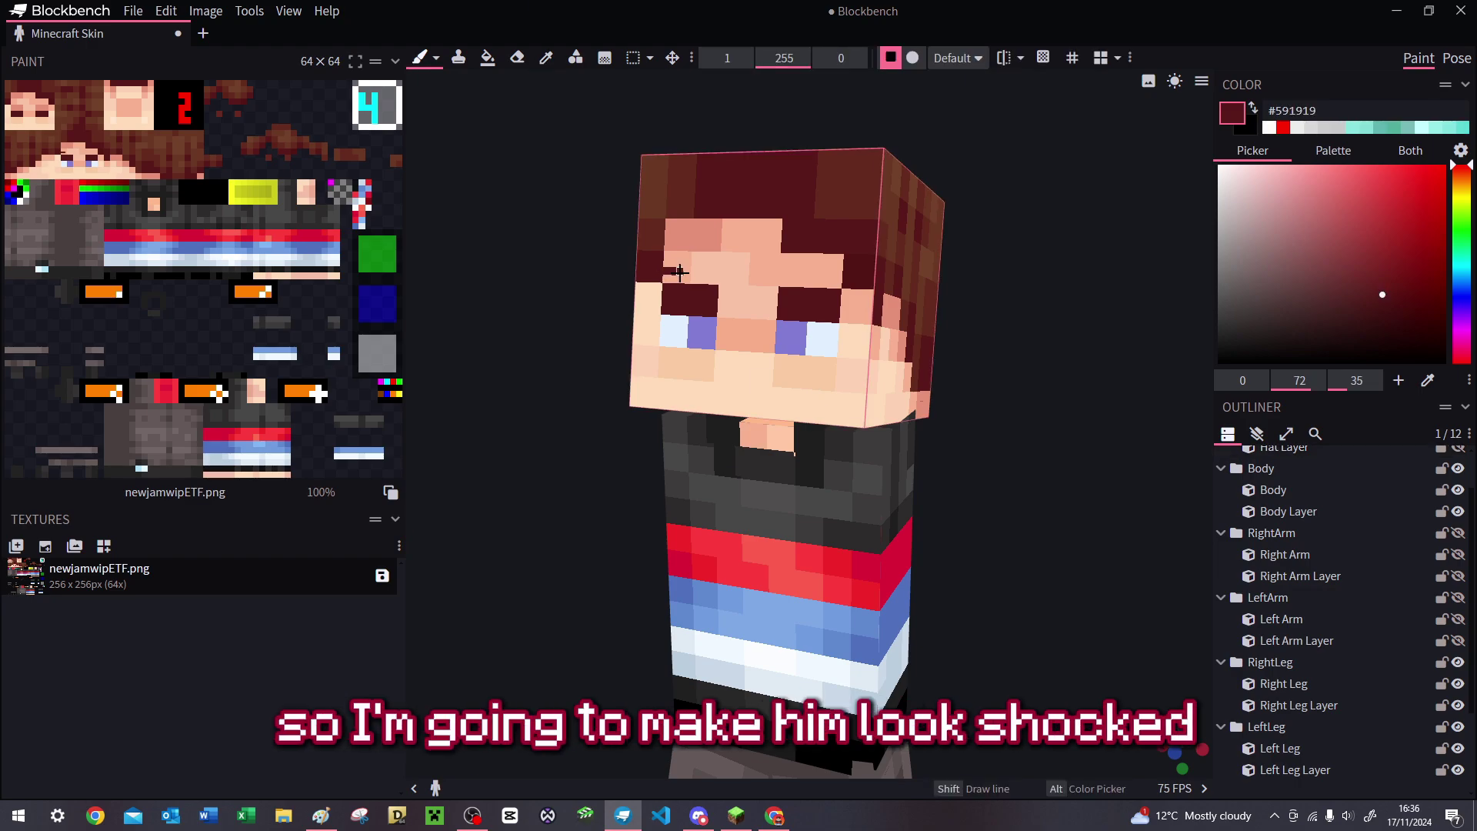
{"action": "left_click_drag", "start_coordinate": [705, 281], "coordinate": [666, 280]}
{"action": "mouse_move", "coordinate": [782, 275]}
{"action": "left_mouse_down"}
{"action": "mouse_move", "coordinate": [839, 284]}
{"action": "mouse_move", "coordinate": [833, 311]}
{"action": "mouse_move", "coordinate": [788, 308]}
{"action": "left_mouse_up"}
Sample the pale blue-white #e2f0ff and paint an extra row above both eyes to make them taller.
{"action": "left_click", "coordinate": [845, 306], "text": "alt"}
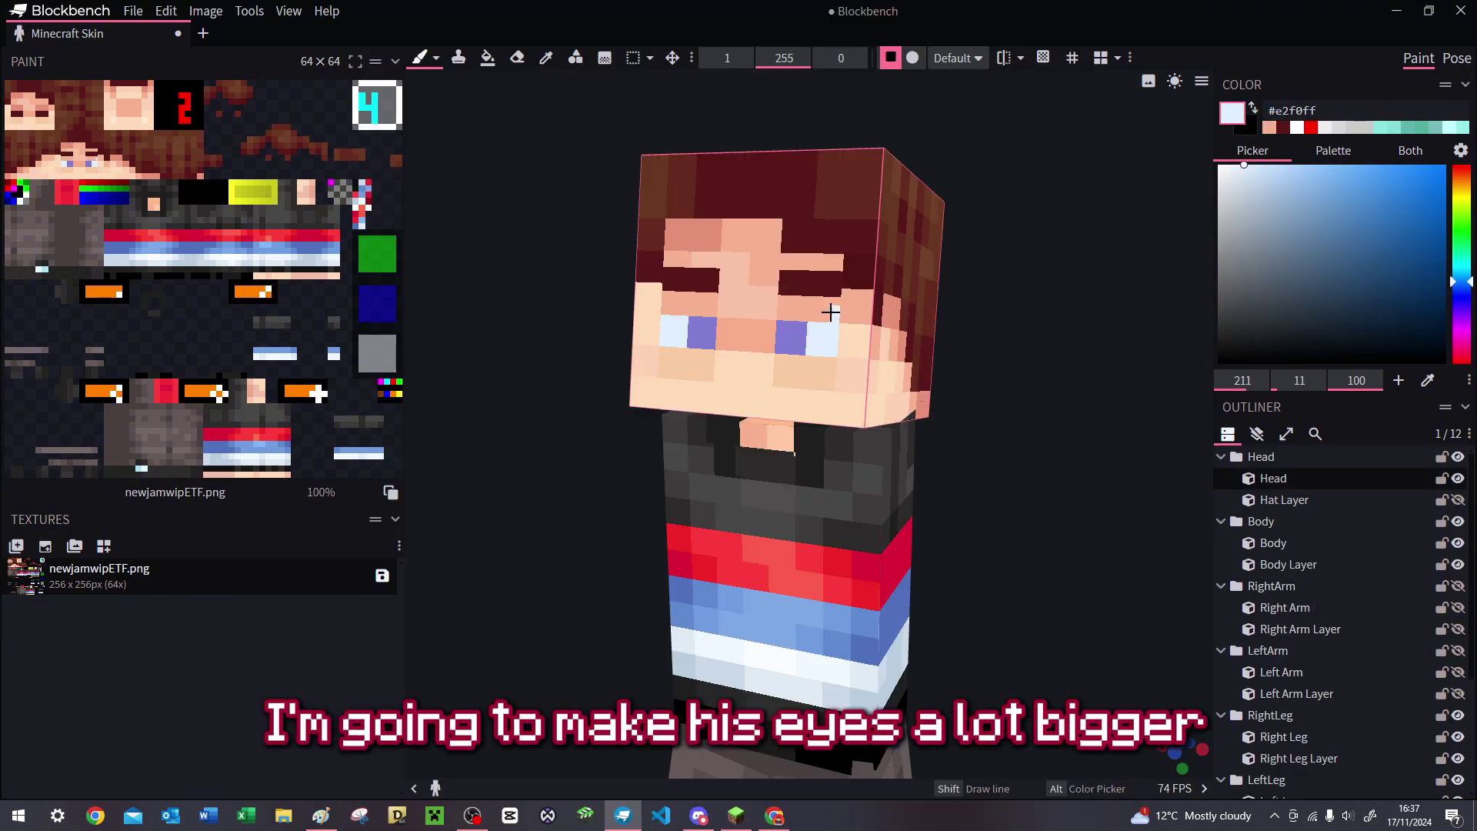
{"action": "mouse_move", "coordinate": [831, 311]}
{"action": "left_mouse_down"}
{"action": "mouse_move", "coordinate": [777, 310]}
{"action": "mouse_move", "coordinate": [839, 315]}
{"action": "left_mouse_up"}
{"action": "left_click_drag", "start_coordinate": [667, 312], "coordinate": [712, 308]}
Sample the skin tone #f7ad8a and paint small shadow marks beneath the outer corners of both eyes.
{"action": "left_click", "coordinate": [760, 334], "text": "alt"}
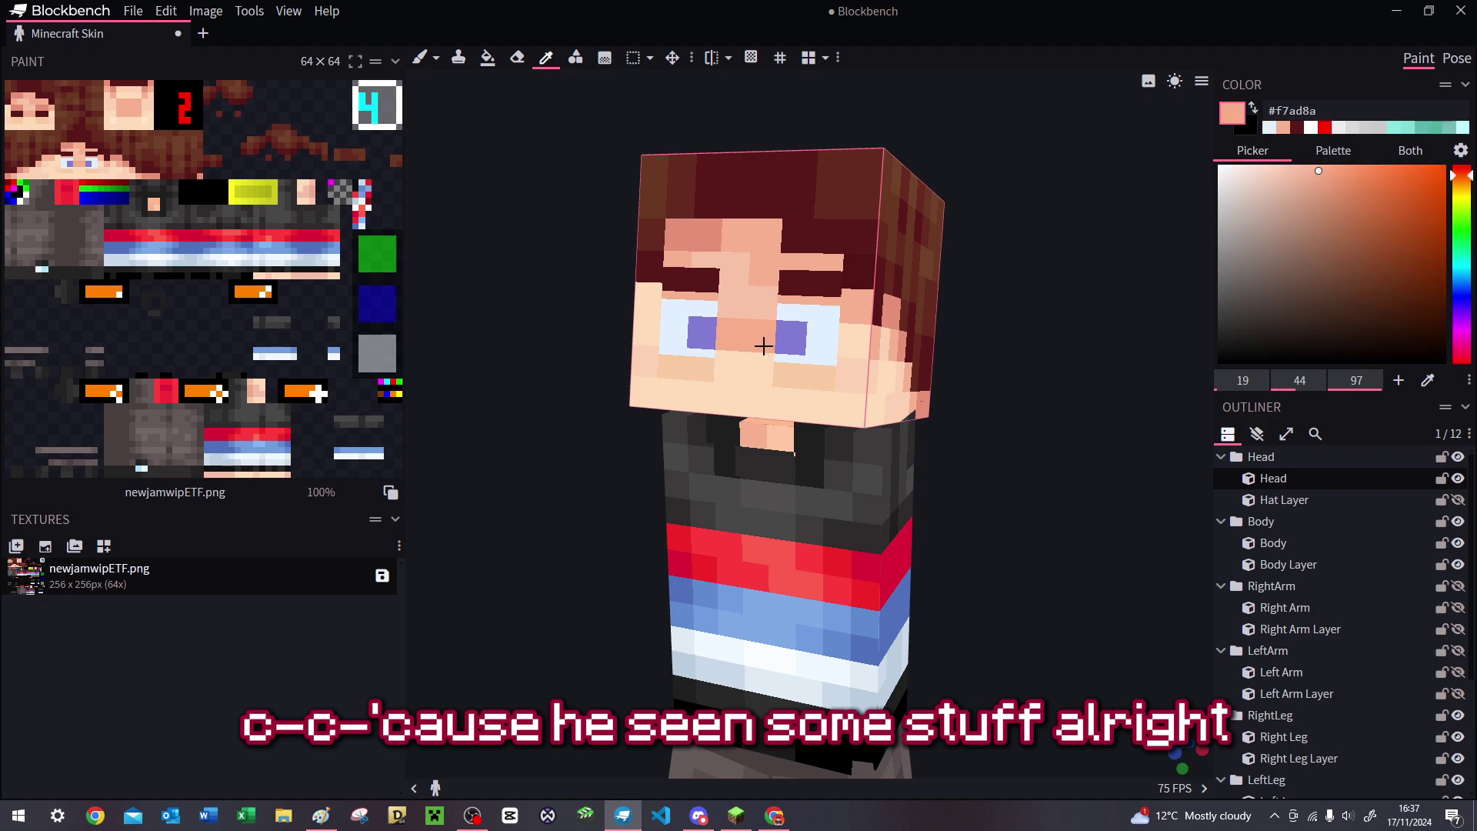
{"action": "left_click", "coordinate": [832, 370]}
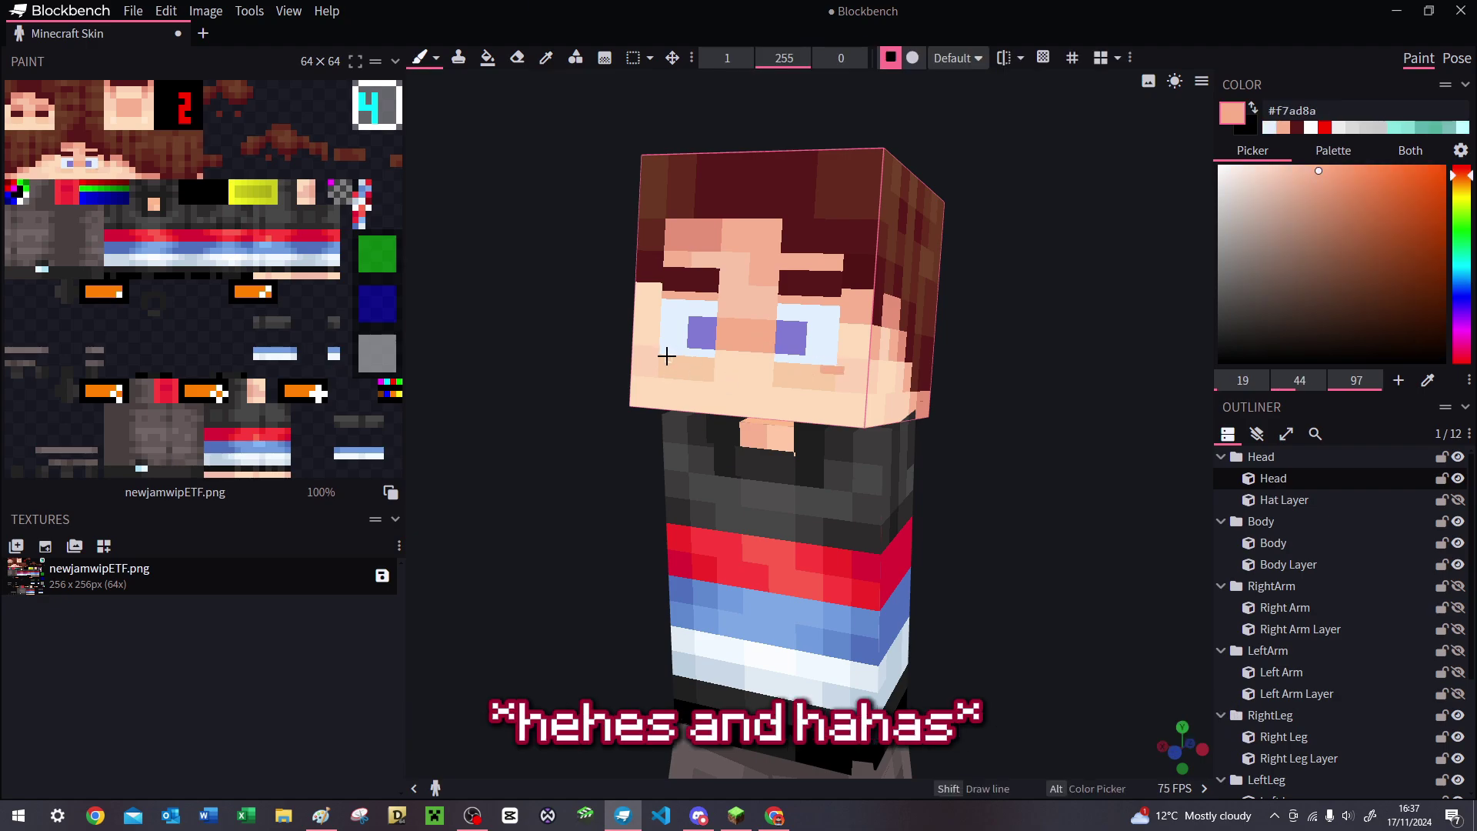
{"action": "left_click_drag", "start_coordinate": [670, 357], "coordinate": [648, 358]}
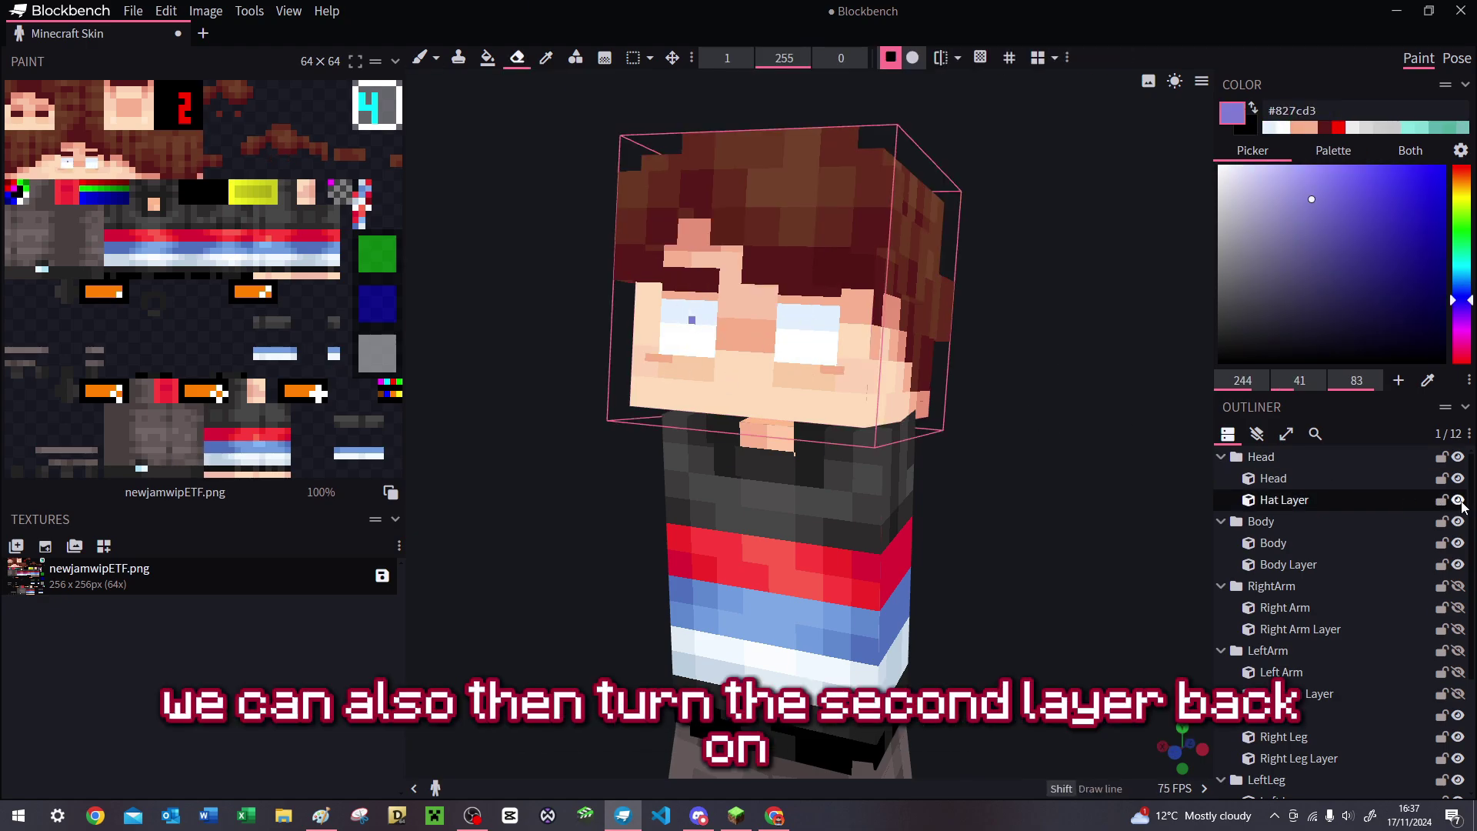
Show the Hat Layer and paint small #827cd3 pupils over both eyes on it.
{"action": "left_click", "coordinate": [1458, 500]}
{"action": "left_click", "coordinate": [1458, 500]}
{"action": "key", "text": "b"}
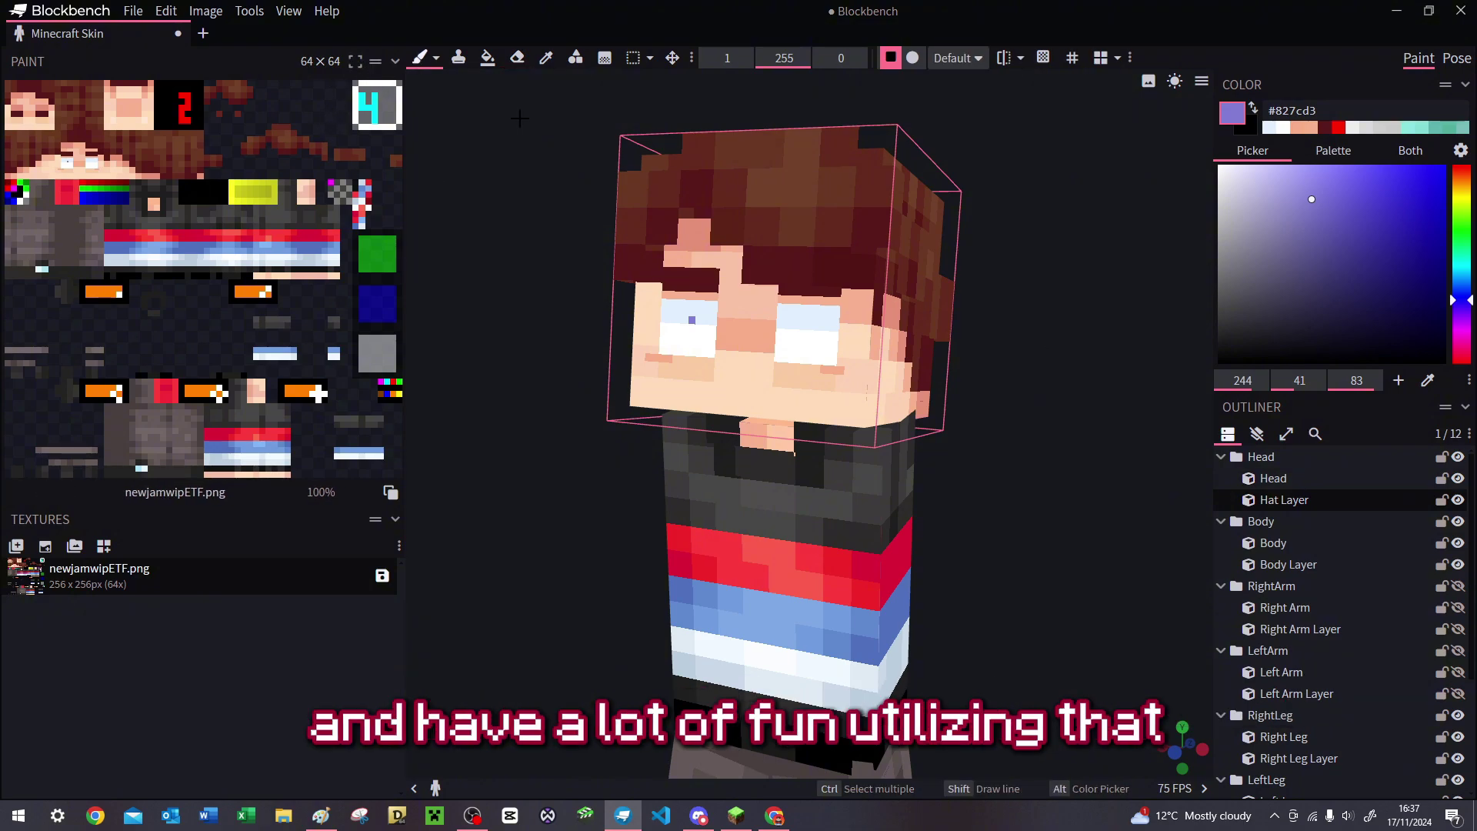
{"action": "left_click", "coordinate": [799, 325]}
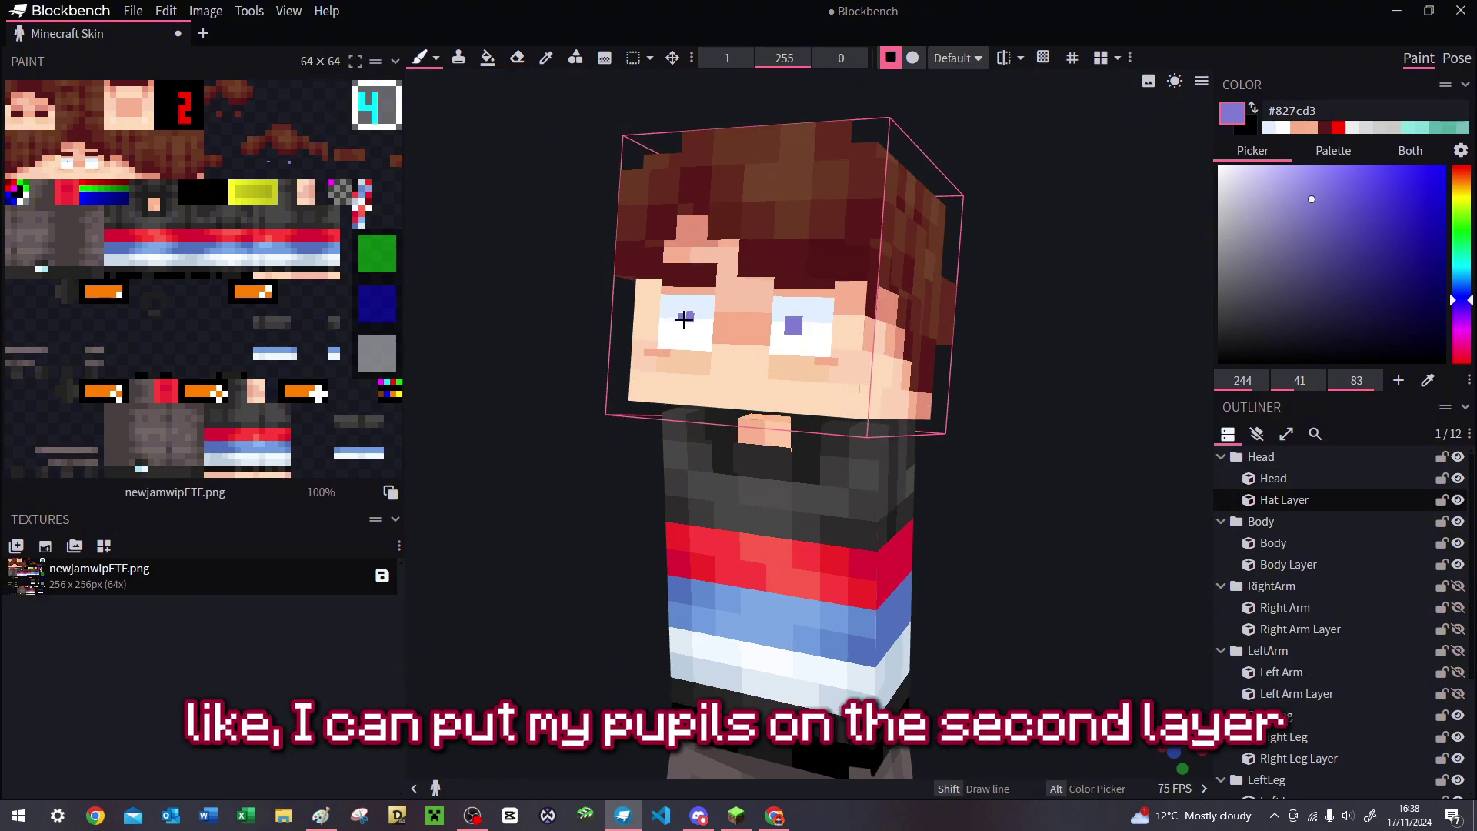
Paint small white highlights beside and on the pupils in both eyes.
{"action": "left_click", "coordinate": [1458, 500]}
{"action": "key", "text": "alt"}
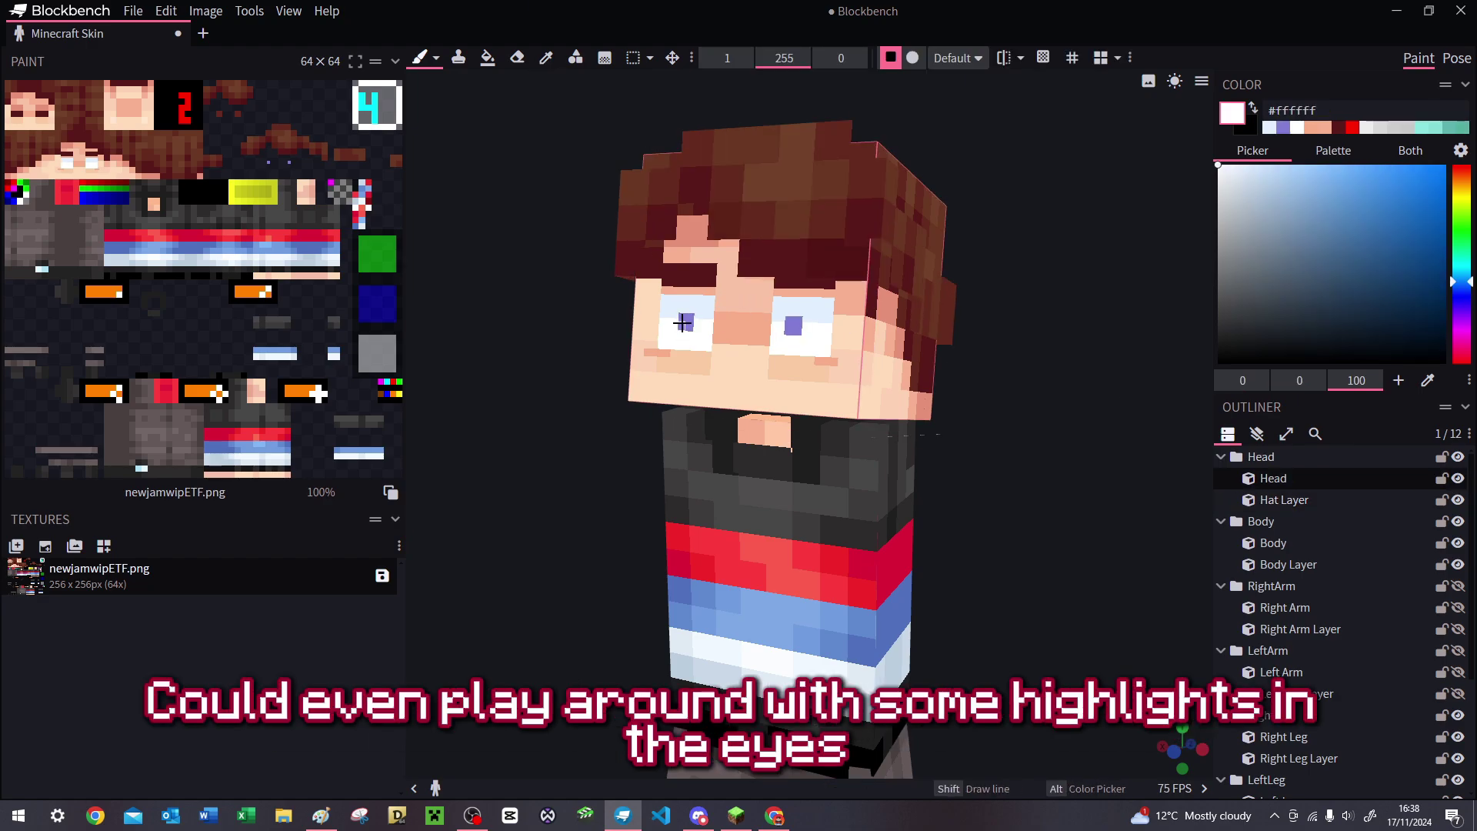
{"action": "left_click", "coordinate": [670, 312]}
{"action": "left_click", "coordinate": [781, 312]}
{"action": "left_click", "coordinate": [789, 321]}
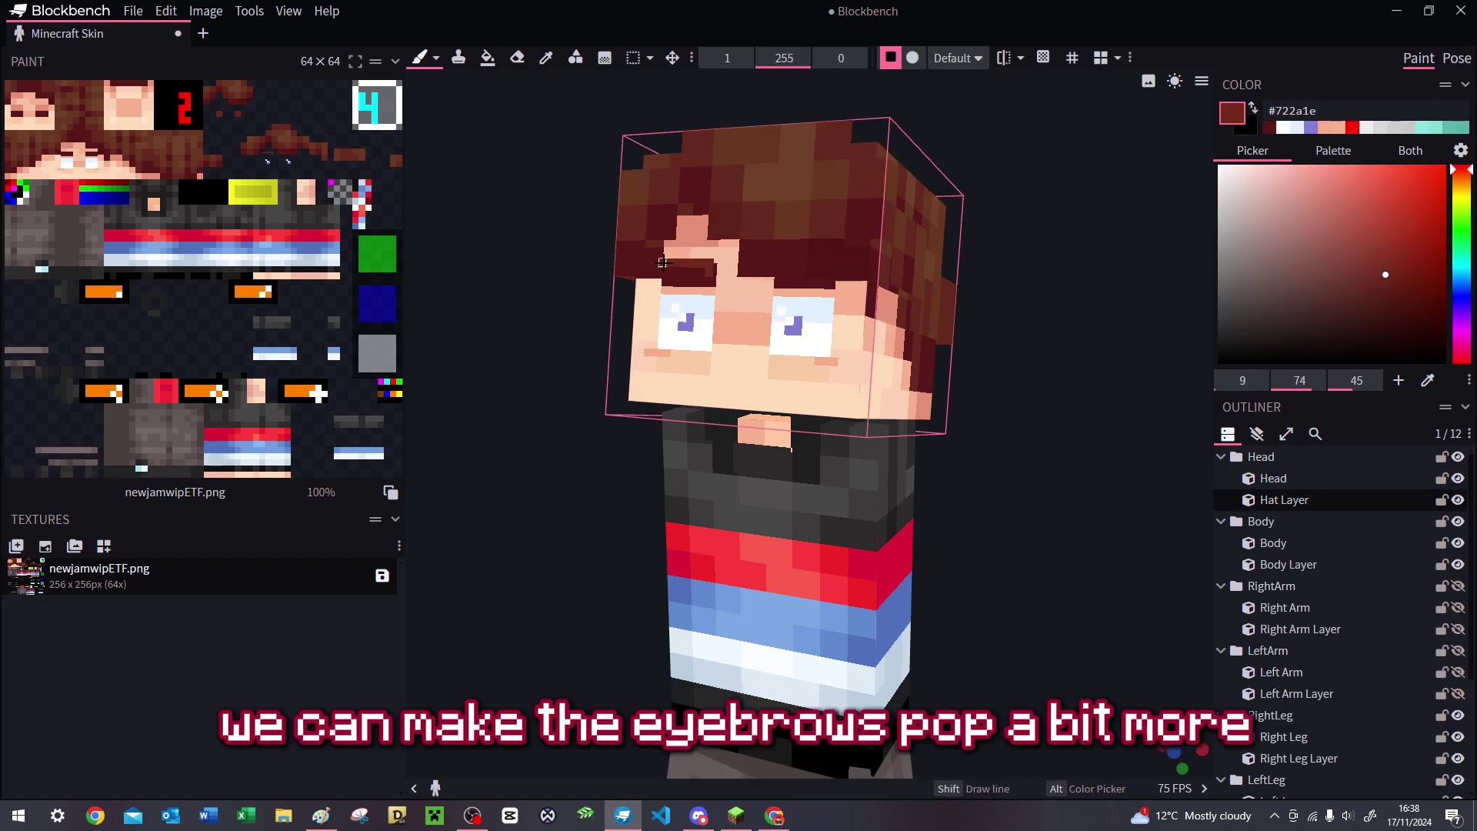
On the Hat Layer, paint a #722a1e eyebrow and two #ff4223 exclamation marks with black outlines on the hair.
{"action": "left_click_drag", "start_coordinate": [666, 267], "coordinate": [702, 269]}
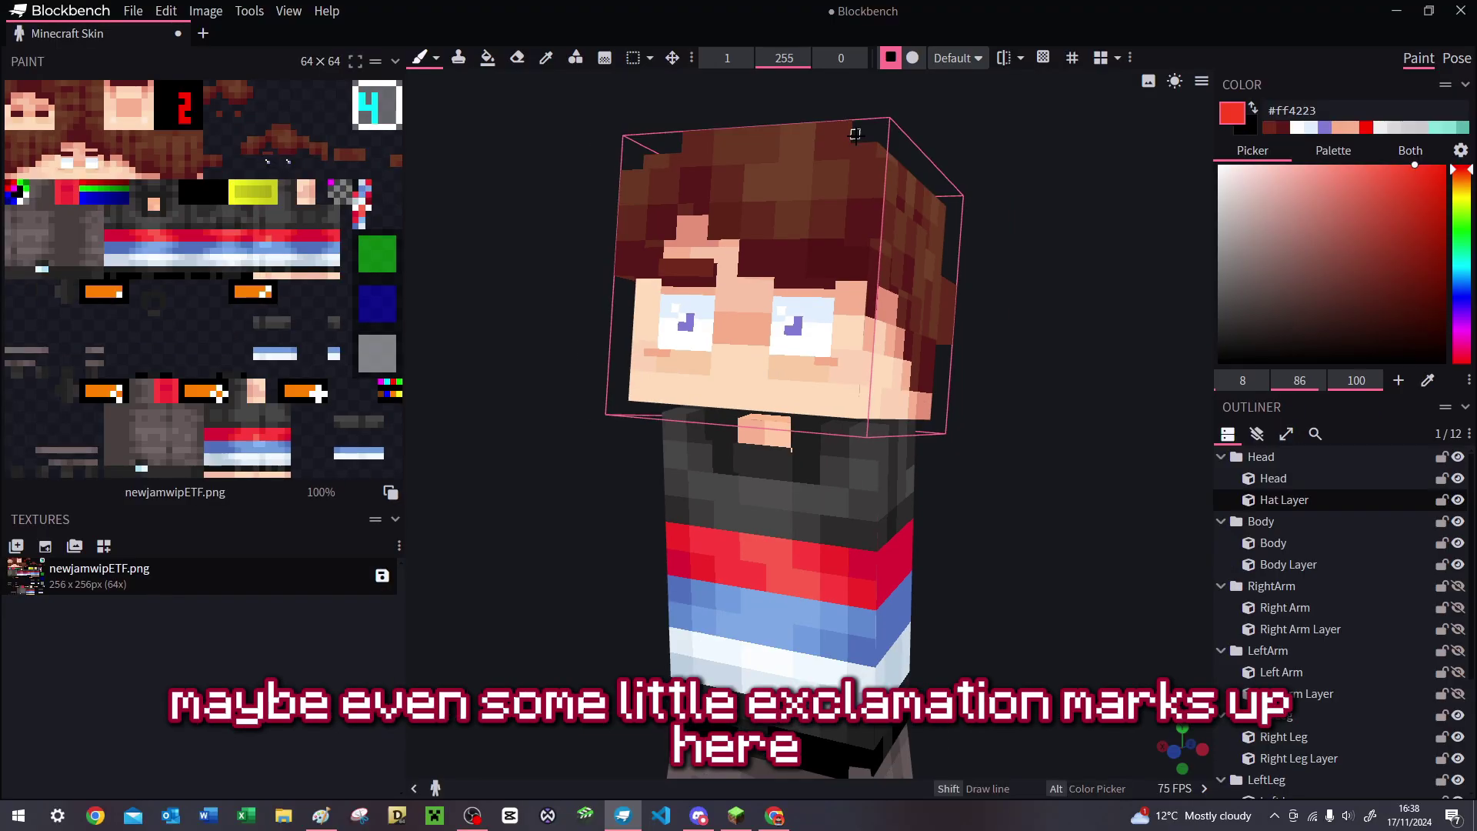
{"action": "mouse_move", "coordinate": [855, 130]}
{"action": "left_mouse_down"}
{"action": "mouse_move", "coordinate": [852, 178]}
{"action": "mouse_move", "coordinate": [866, 132]}
{"action": "left_mouse_up"}
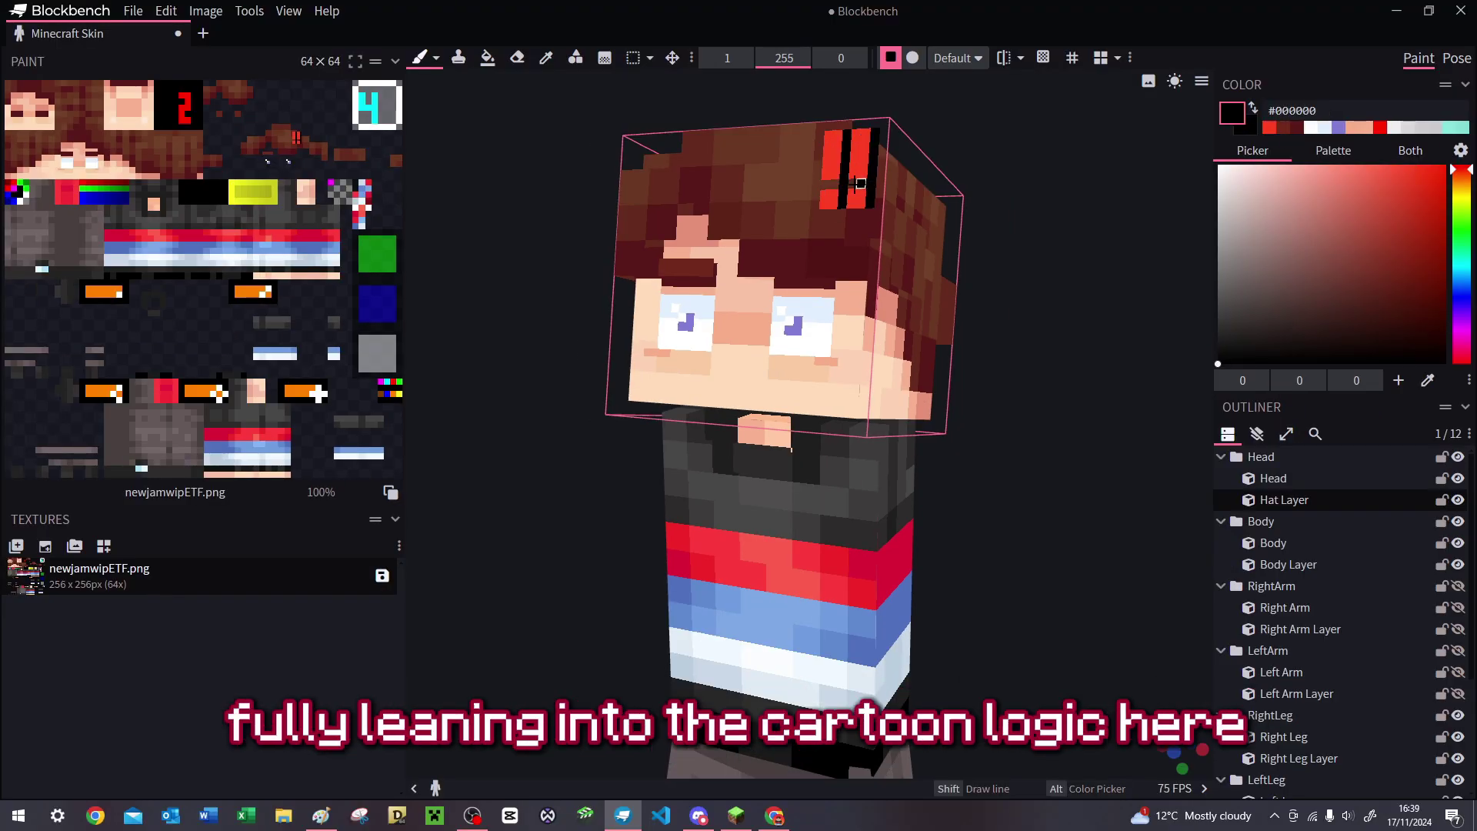
{"action": "mouse_move", "coordinate": [857, 185]}
{"action": "left_mouse_down"}
{"action": "mouse_move", "coordinate": [824, 184]}
{"action": "mouse_move", "coordinate": [877, 212]}
{"action": "left_mouse_up"}
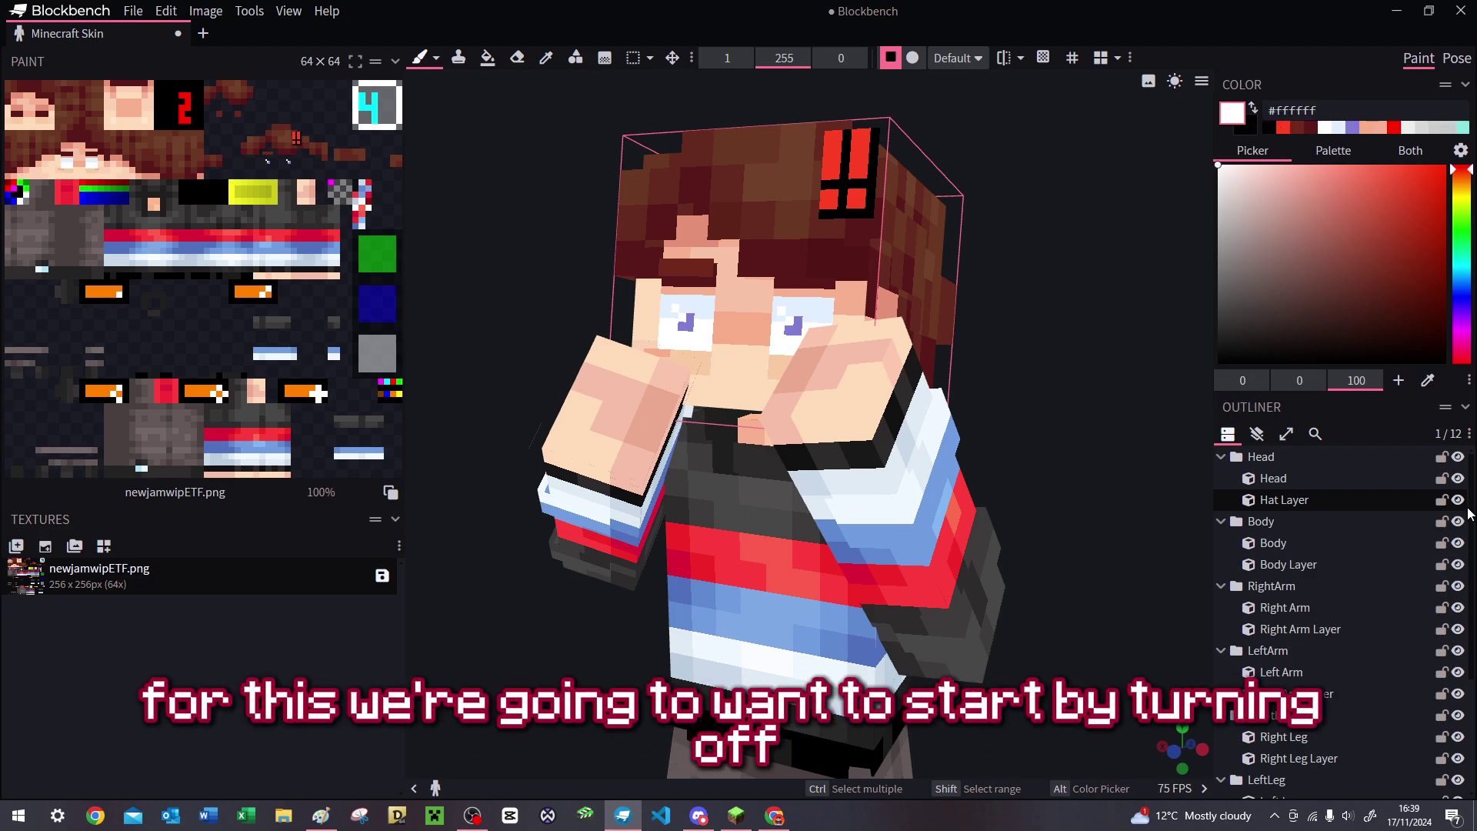
Hide all second layers: hat, body, both arms and both legs.
{"action": "left_click", "coordinate": [1458, 500]}
{"action": "left_click", "coordinate": [1458, 565]}
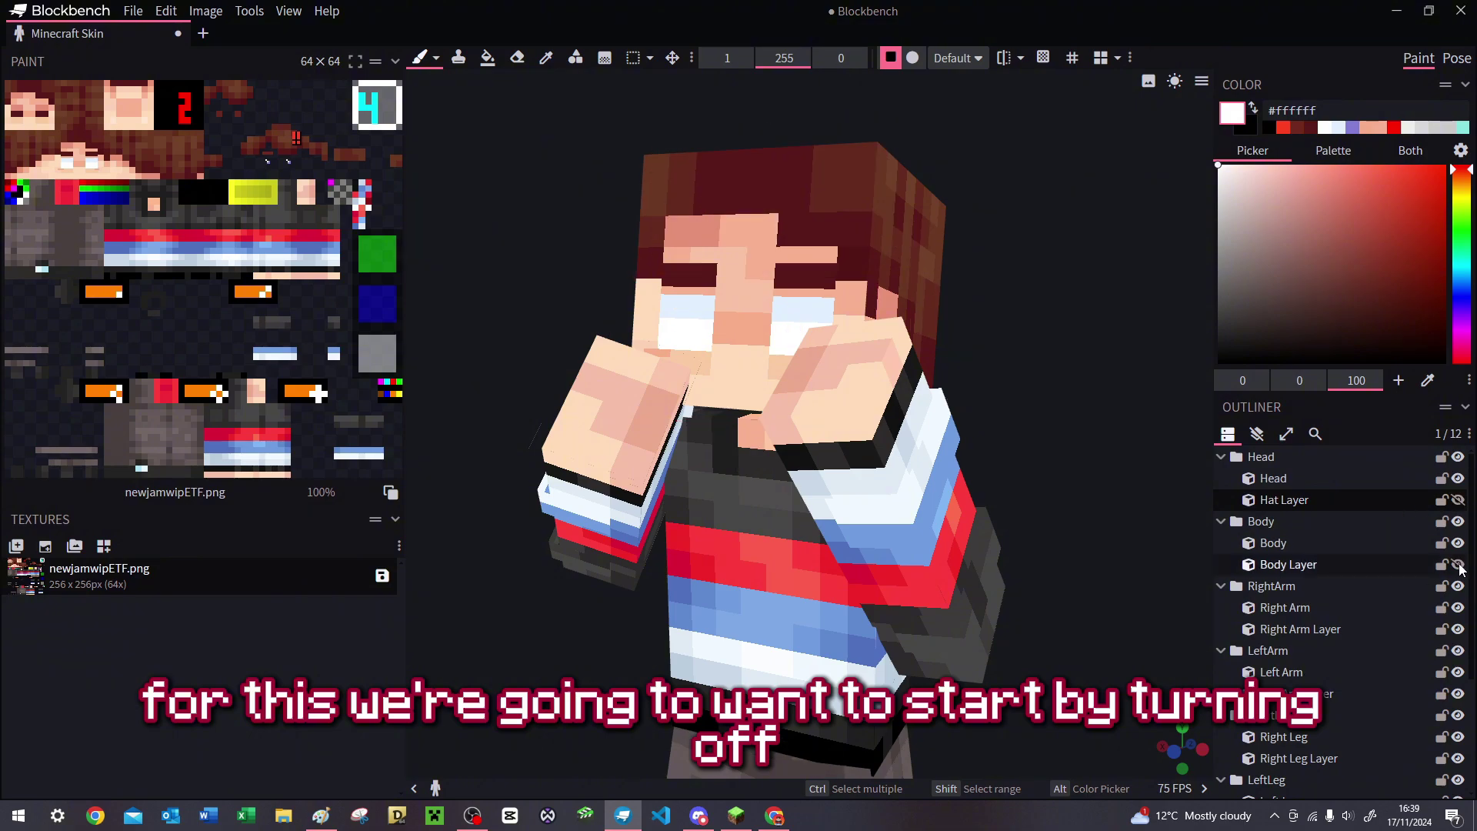
{"action": "left_click", "coordinate": [1458, 629]}
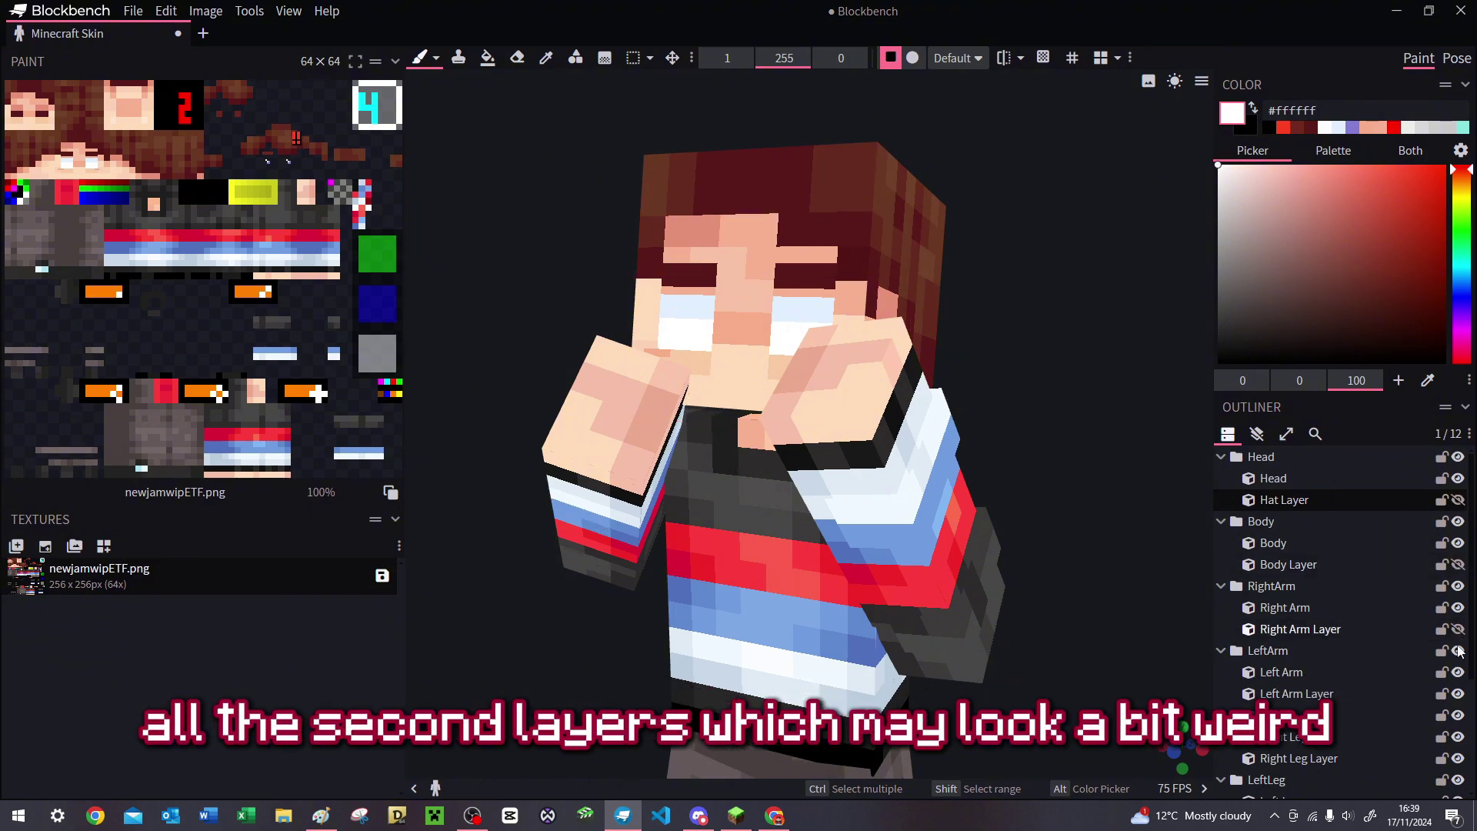
{"action": "left_click", "coordinate": [1458, 694]}
{"action": "left_click", "coordinate": [1458, 758]}
{"action": "scroll", "coordinate": [1461, 684], "scroll_direction": "down", "scroll_amount": 3}
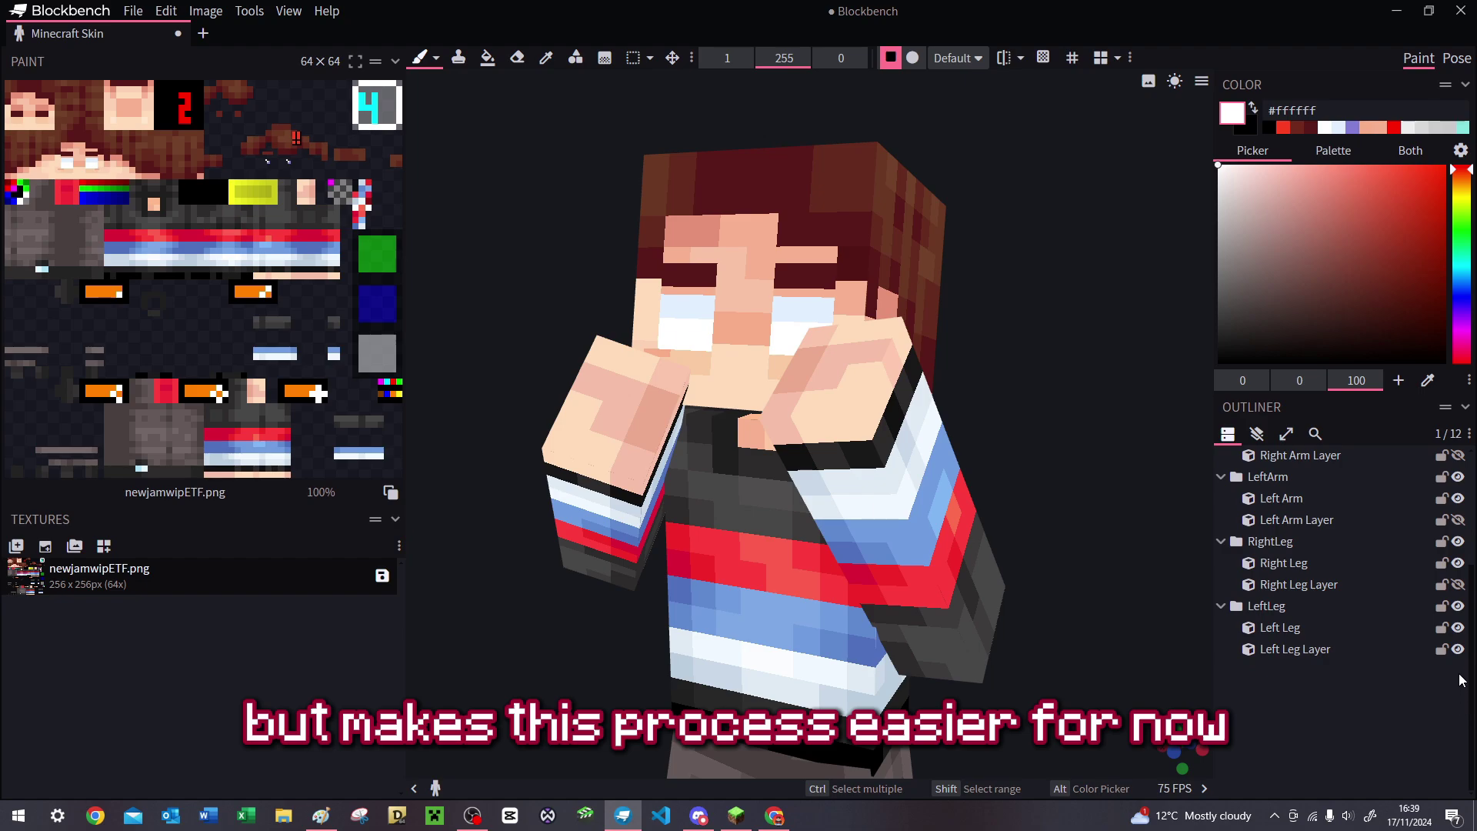
{"action": "left_click", "coordinate": [1458, 648]}
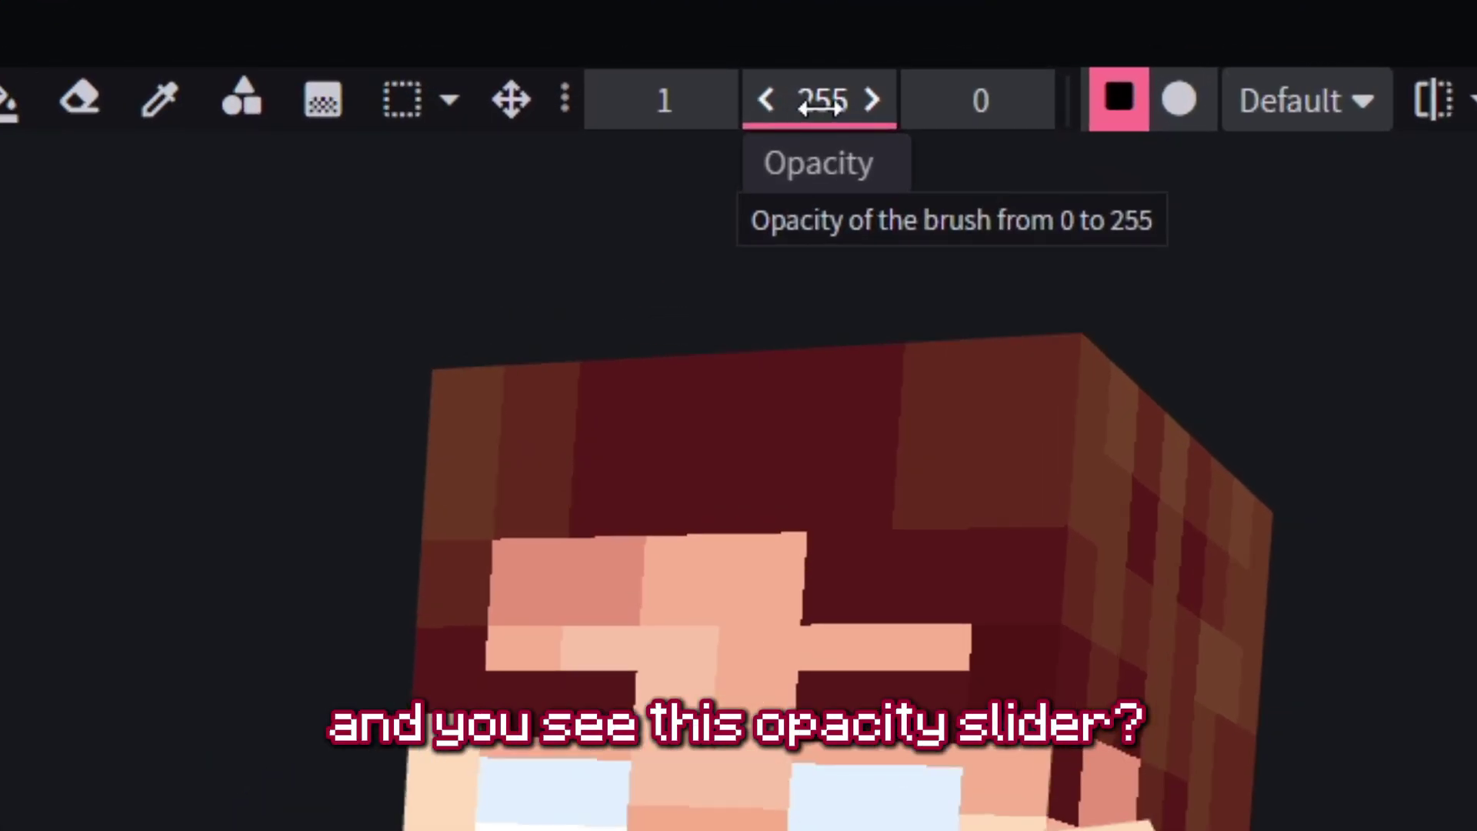
Lower the brush opacity to 79.
{"action": "left_click_drag", "start_coordinate": [772, 64], "coordinate": [710, 65]}
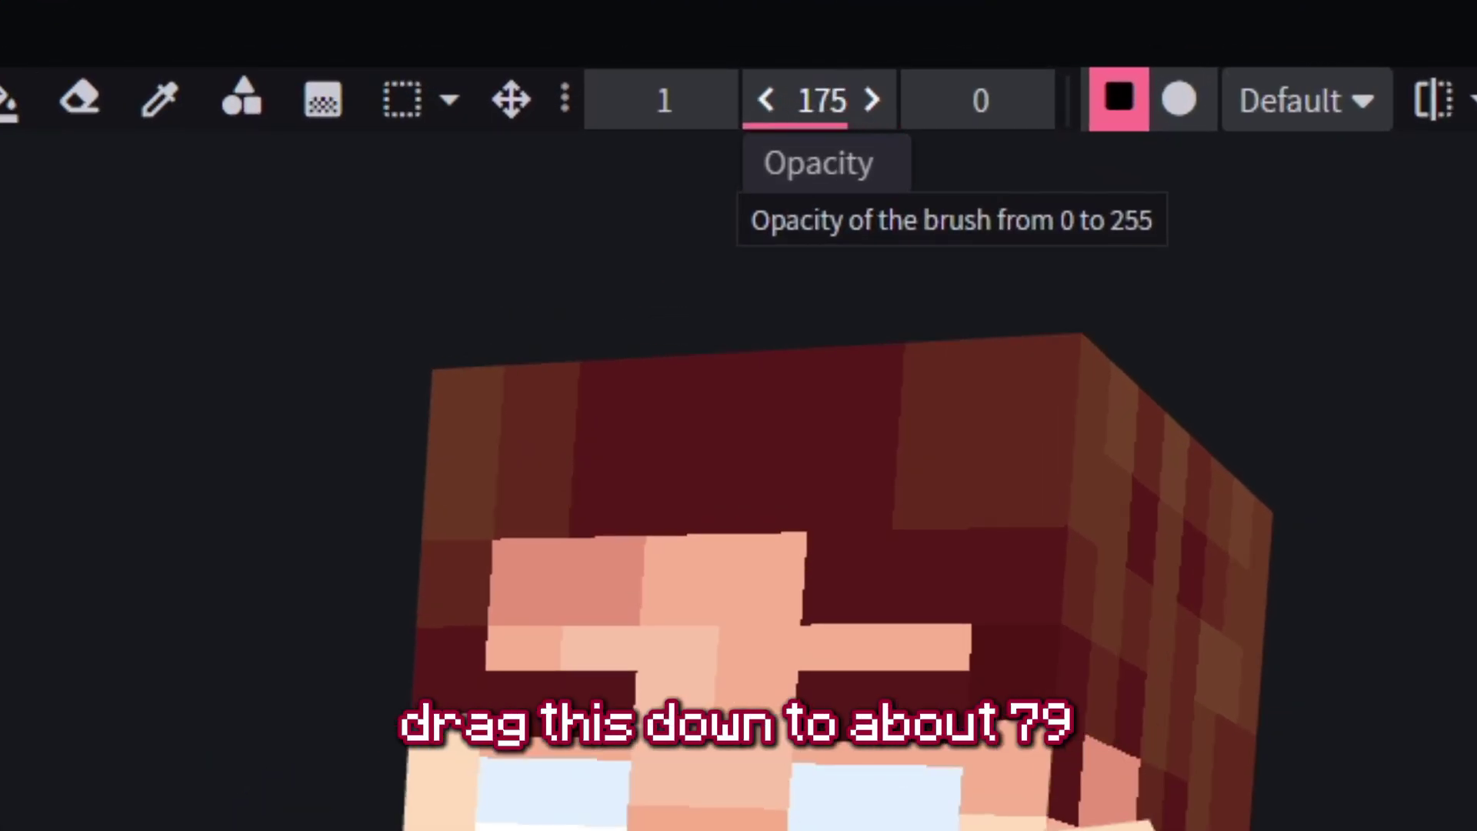
{"action": "left_click_drag", "start_coordinate": [822, 100], "coordinate": [763, 100]}
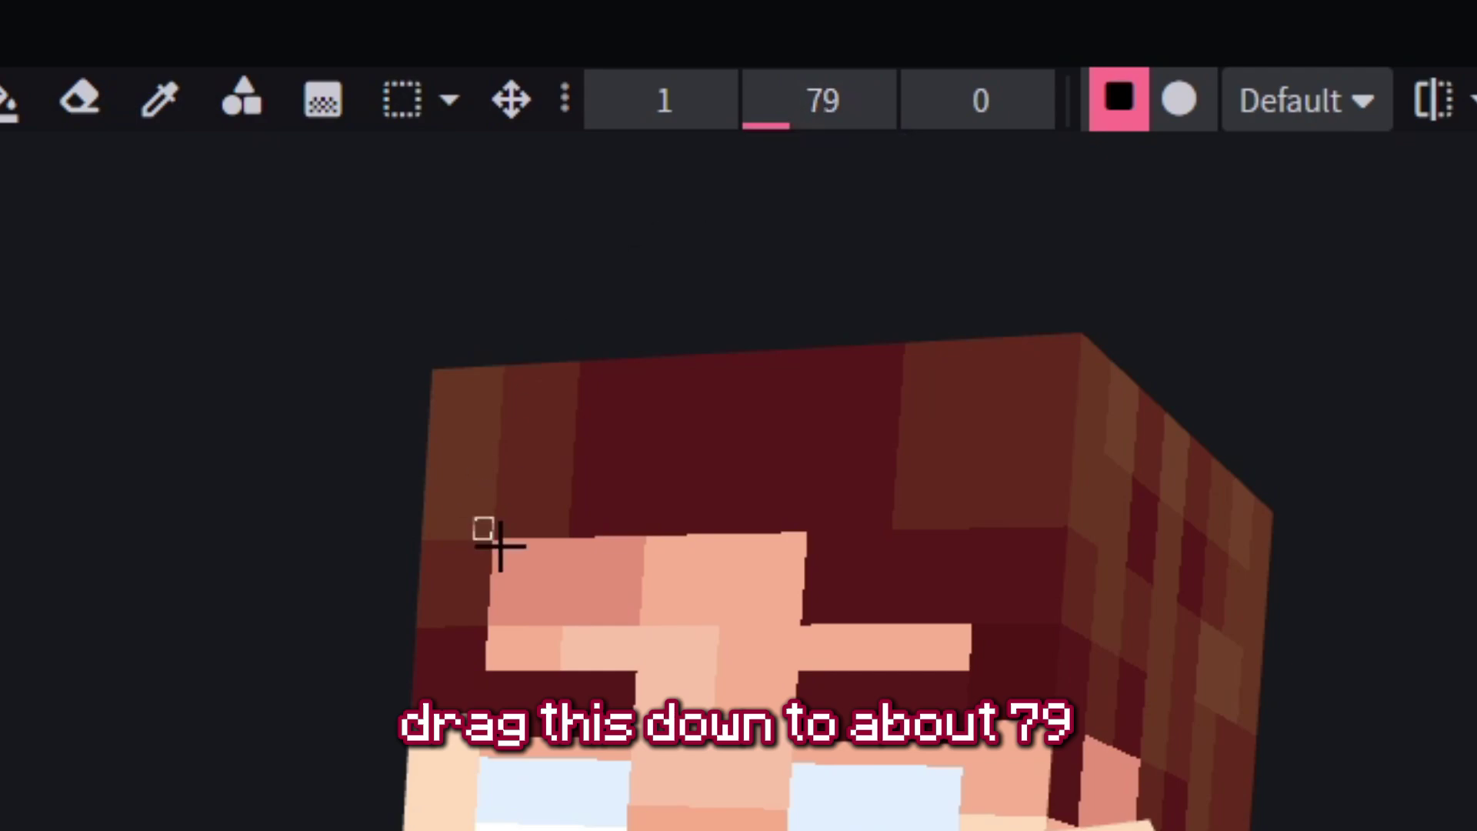
{"action": "left_click_drag", "start_coordinate": [504, 483], "coordinate": [491, 695]}
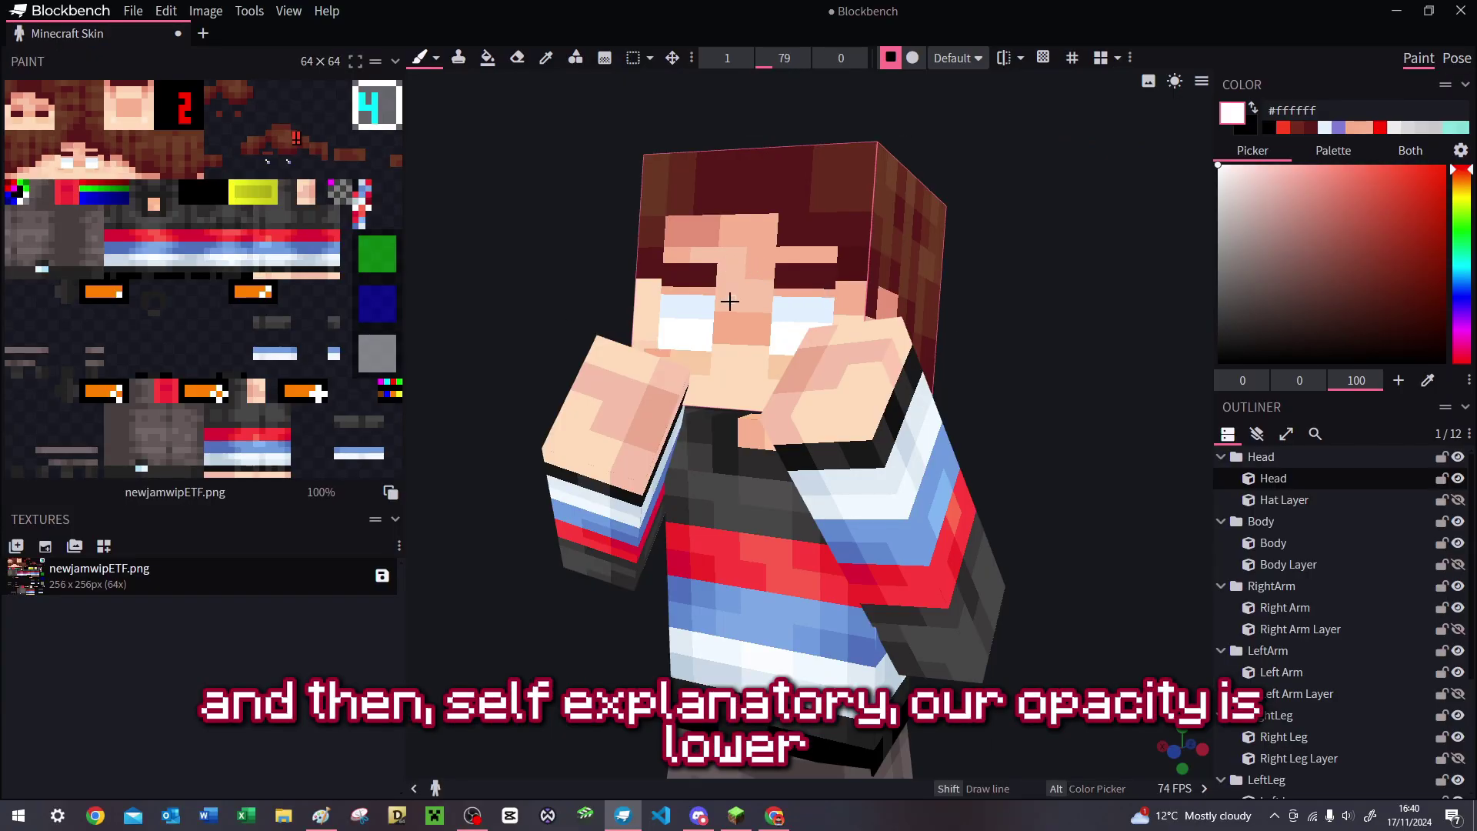
{"action": "mouse_move", "coordinate": [729, 301]}
{"action": "left_mouse_down"}
{"action": "mouse_move", "coordinate": [679, 302]}
{"action": "mouse_move", "coordinate": [773, 219]}
{"action": "mouse_move", "coordinate": [727, 223]}
{"action": "left_mouse_up"}
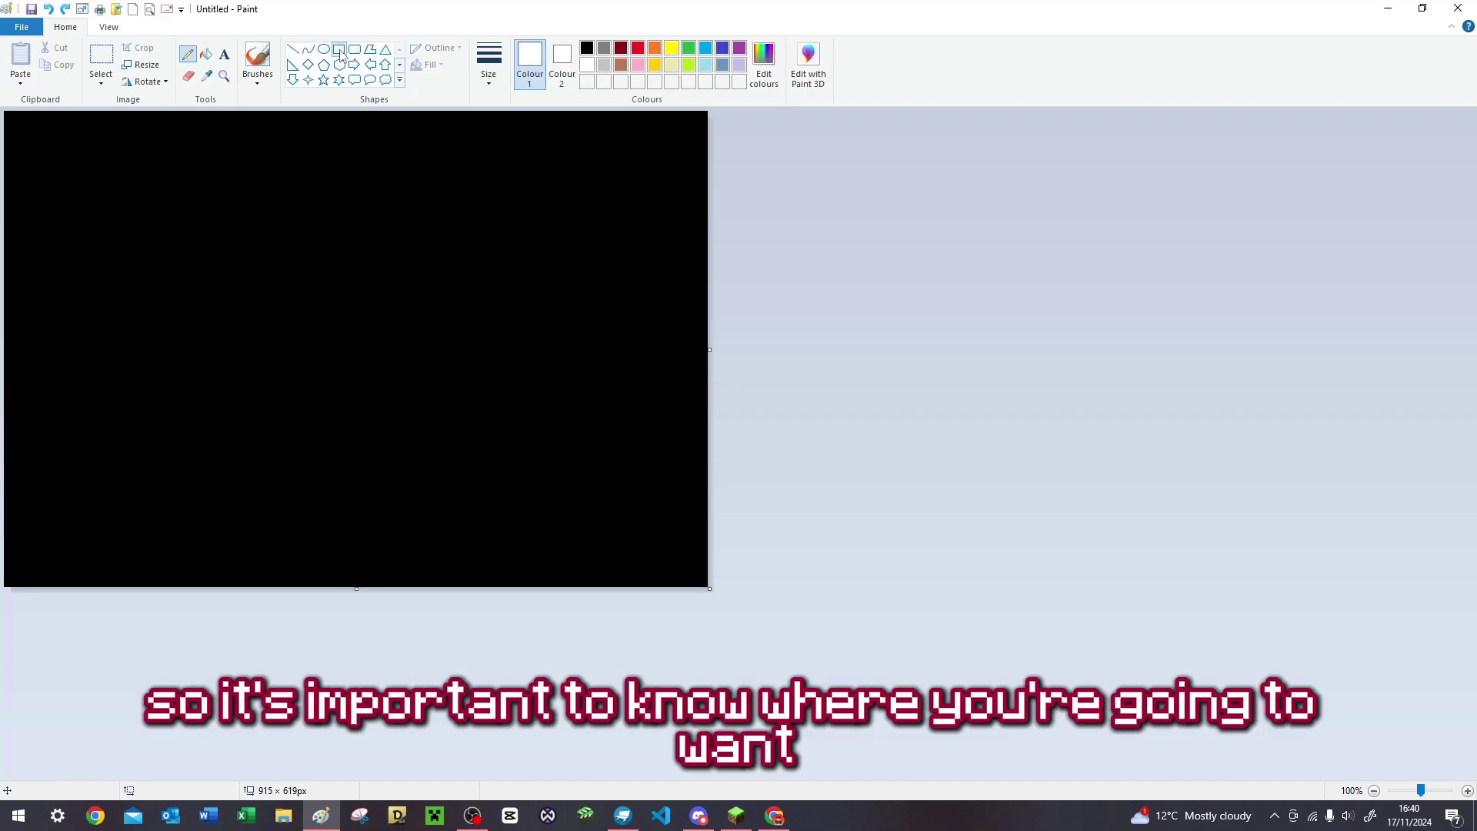
Switch to Paint and draw a white rectangular thumbnail frame with a blocky character sketched on its right side.
{"action": "mouse_move", "coordinate": [59, 177]}
{"action": "left_mouse_down"}
{"action": "mouse_move", "coordinate": [360, 390]}
{"action": "mouse_move", "coordinate": [601, 486]}
{"action": "mouse_move", "coordinate": [618, 511]}
{"action": "left_mouse_up"}
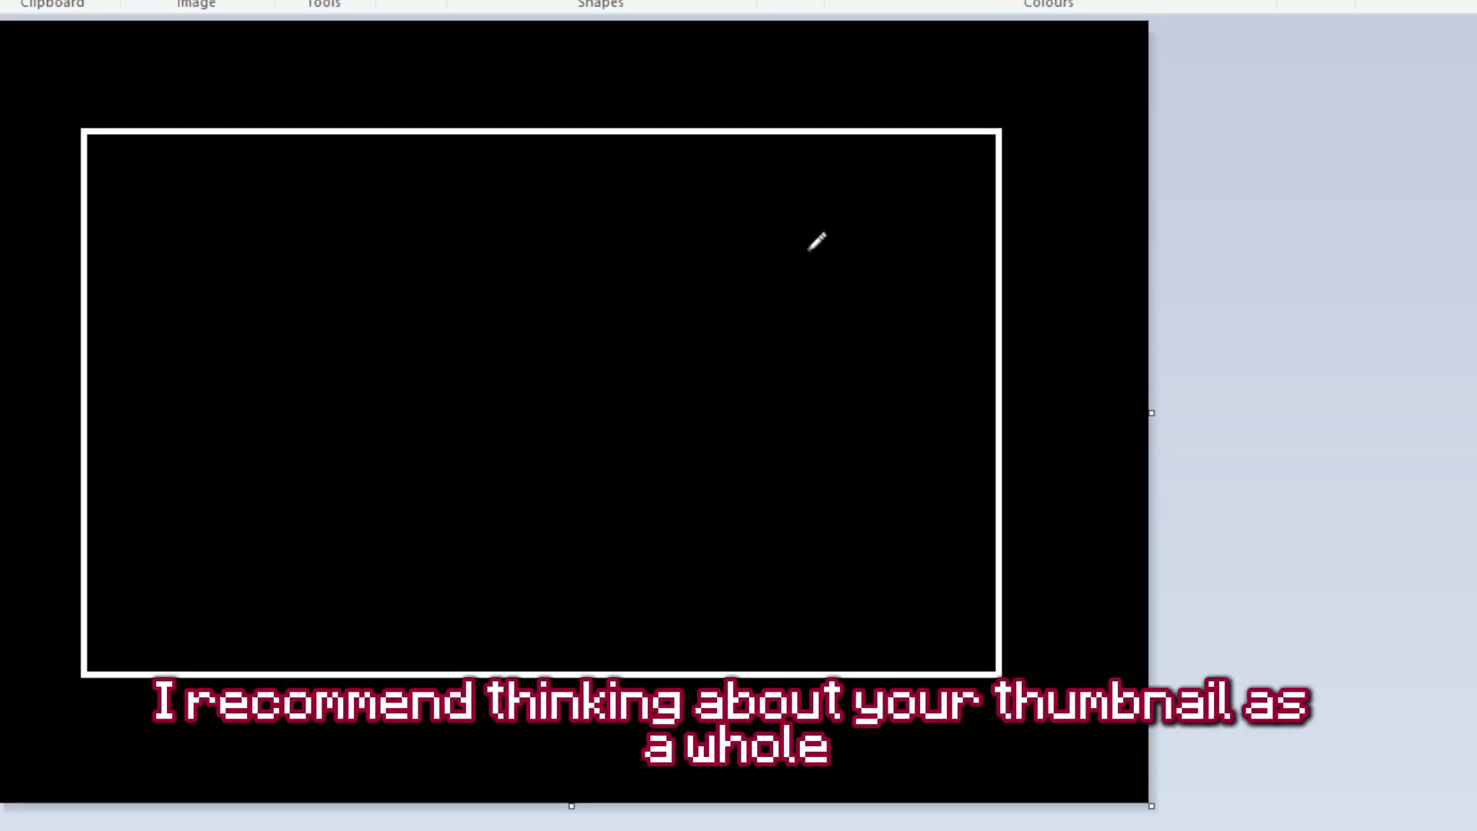
{"action": "left_click_drag", "start_coordinate": [890, 215], "coordinate": [880, 428]}
{"action": "mouse_move", "coordinate": [713, 210]}
{"action": "left_mouse_down"}
{"action": "mouse_move", "coordinate": [876, 398]}
{"action": "mouse_move", "coordinate": [842, 183]}
{"action": "mouse_move", "coordinate": [708, 227]}
{"action": "left_mouse_up"}
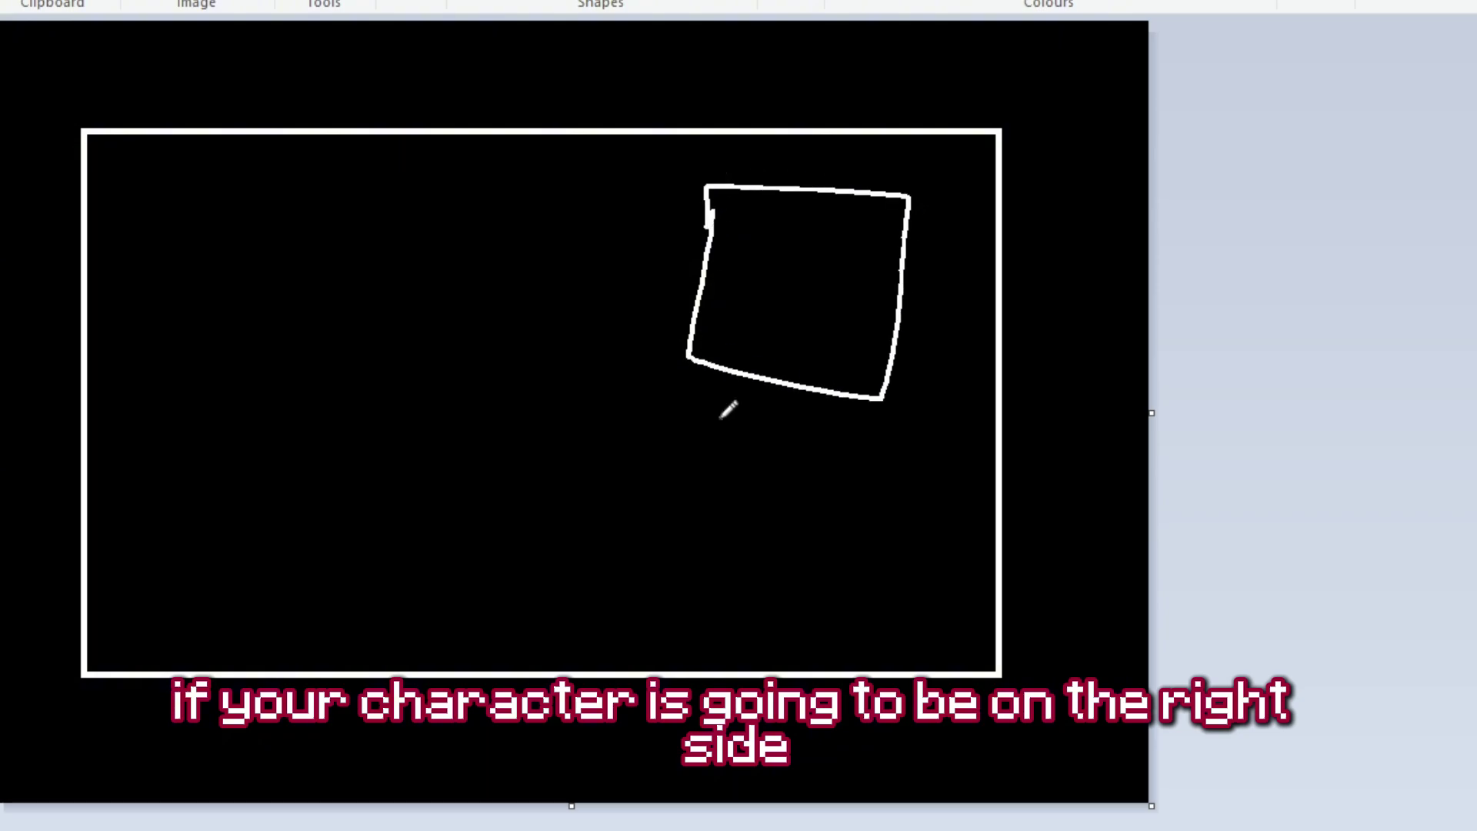
{"action": "mouse_move", "coordinate": [709, 367]}
{"action": "left_mouse_down"}
{"action": "mouse_move", "coordinate": [677, 376]}
{"action": "mouse_move", "coordinate": [548, 673]}
{"action": "left_mouse_up"}
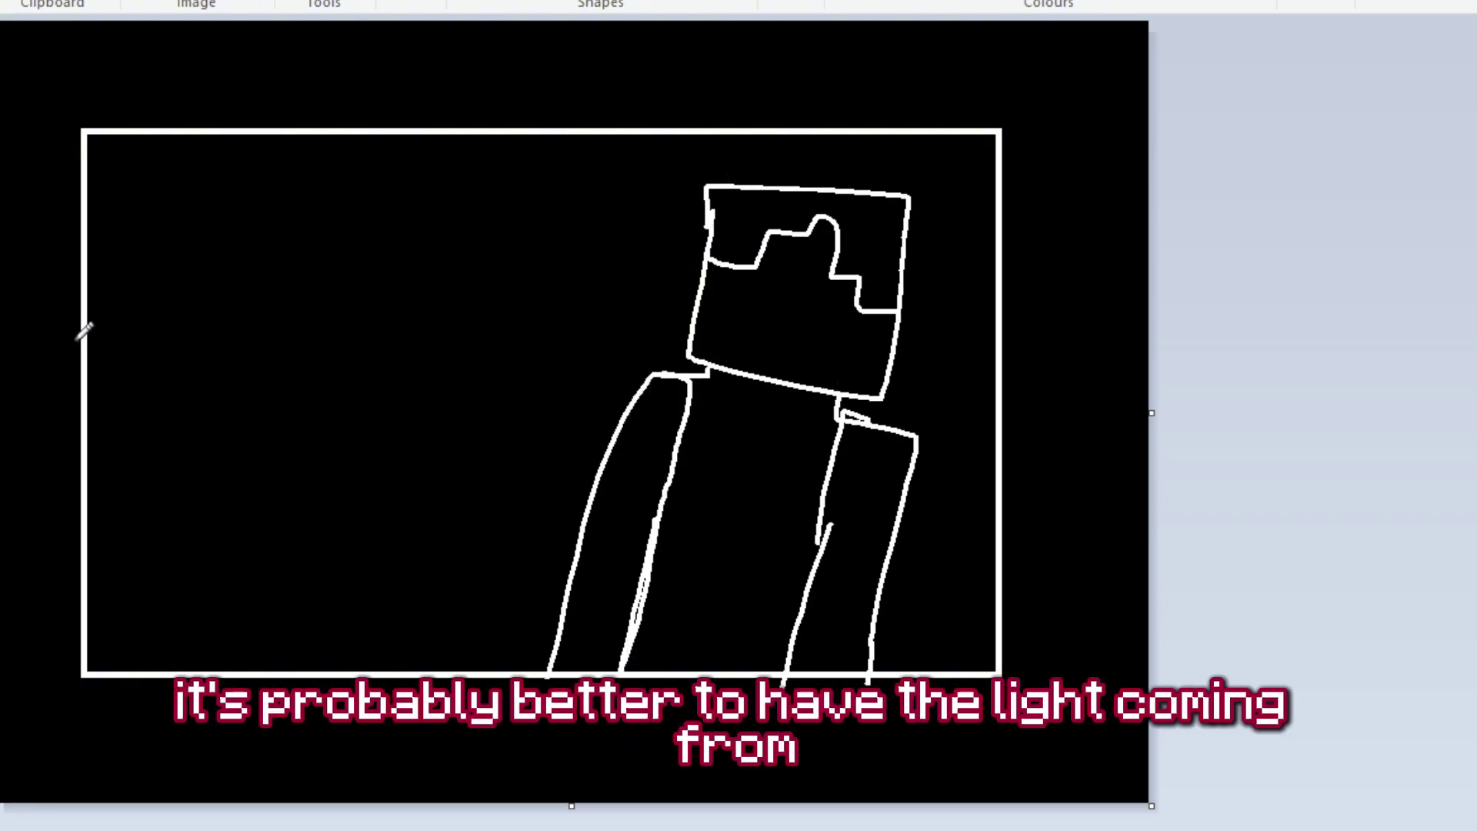
Sketch a sun in the frame's upper-left corner with rays toward the character, and trace the character's lit left edge.
{"action": "left_click_drag", "start_coordinate": [71, 331], "coordinate": [373, 132]}
{"action": "left_click_drag", "start_coordinate": [359, 224], "coordinate": [564, 312]}
{"action": "left_click_drag", "start_coordinate": [362, 313], "coordinate": [457, 437]}
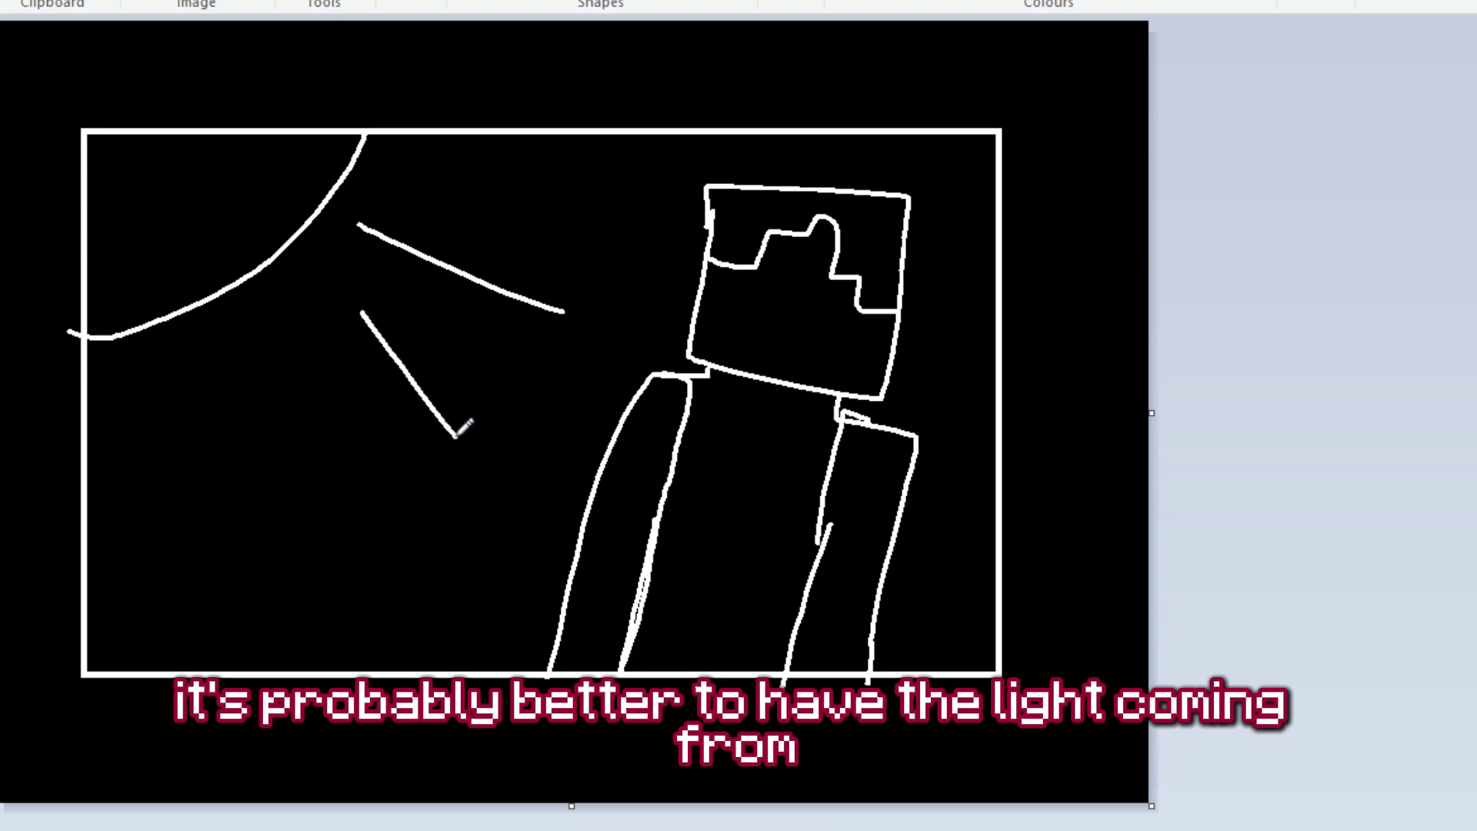
{"action": "left_click_drag", "start_coordinate": [295, 354], "coordinate": [384, 542]}
{"action": "left_click_drag", "start_coordinate": [214, 397], "coordinate": [267, 571]}
{"action": "mouse_move", "coordinate": [716, 192]}
{"action": "left_mouse_down"}
{"action": "mouse_move", "coordinate": [690, 358]}
{"action": "mouse_move", "coordinate": [584, 669]}
{"action": "mouse_move", "coordinate": [564, 659]}
{"action": "left_mouse_up"}
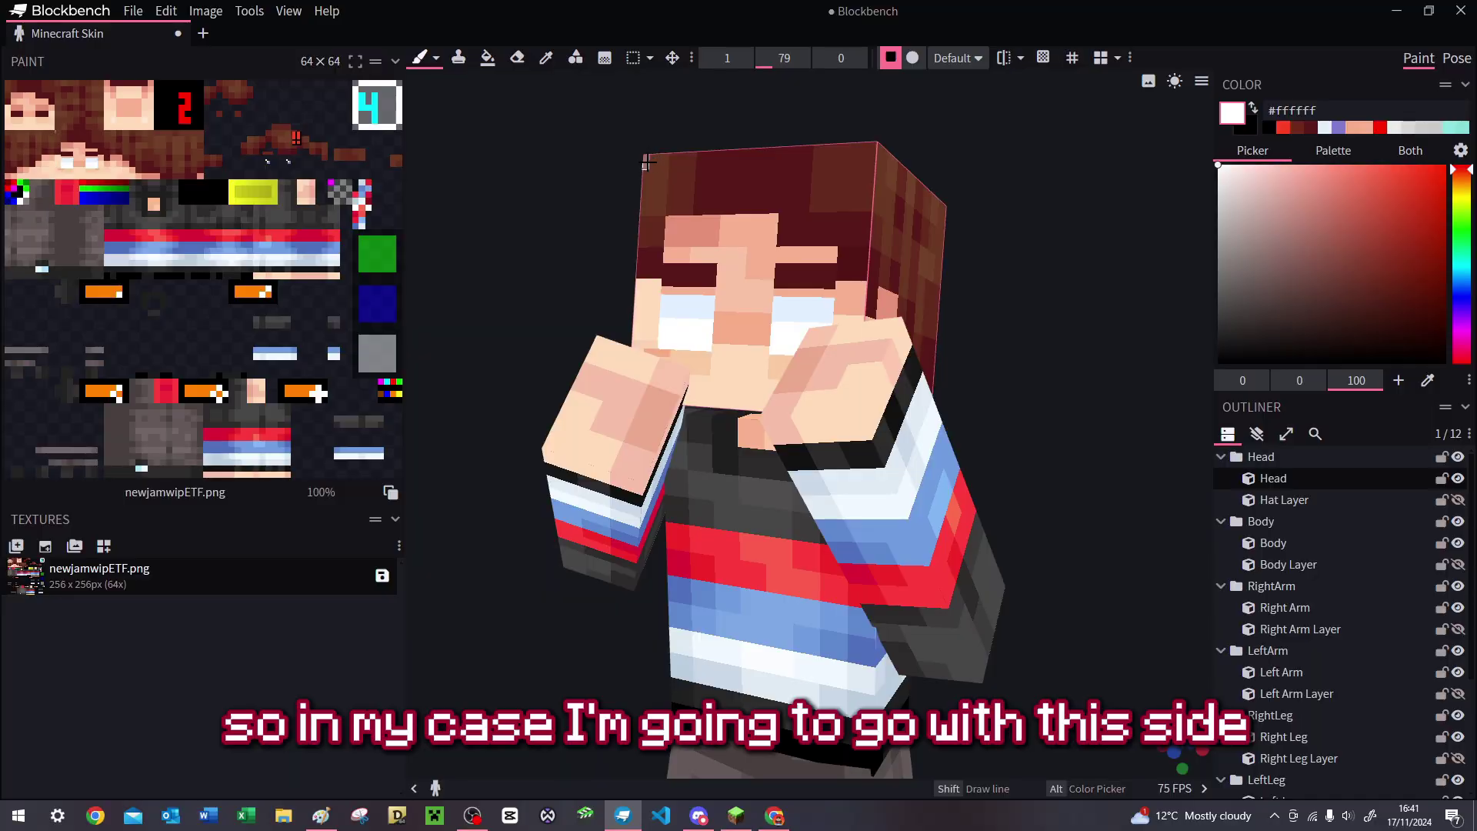
Switch back to Blockbench and paint translucent white highlights along the left edges of the head and the raised arm.
{"action": "left_click_drag", "start_coordinate": [644, 198], "coordinate": [642, 228]}
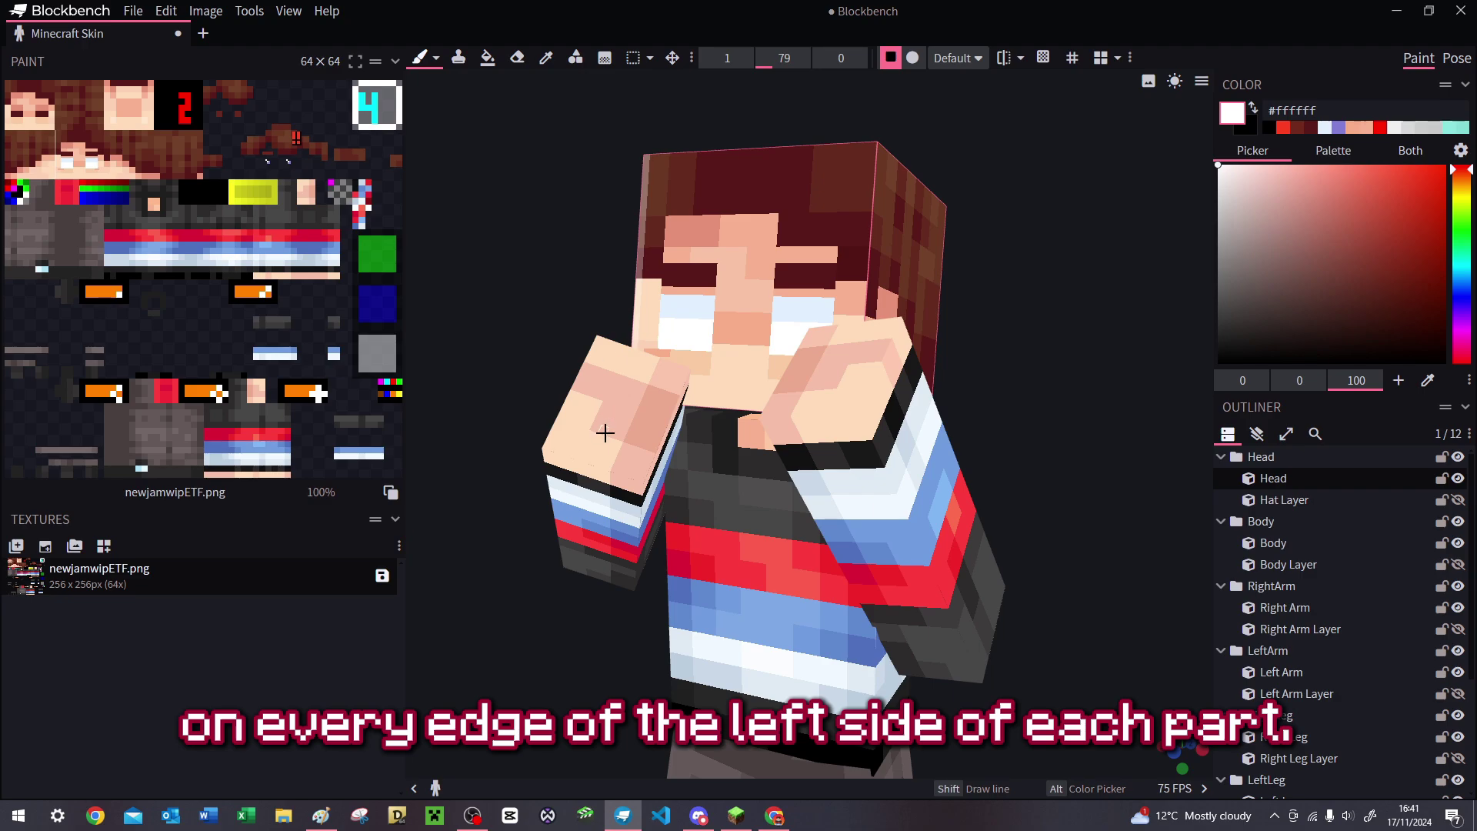
{"action": "left_click_drag", "start_coordinate": [603, 352], "coordinate": [566, 412]}
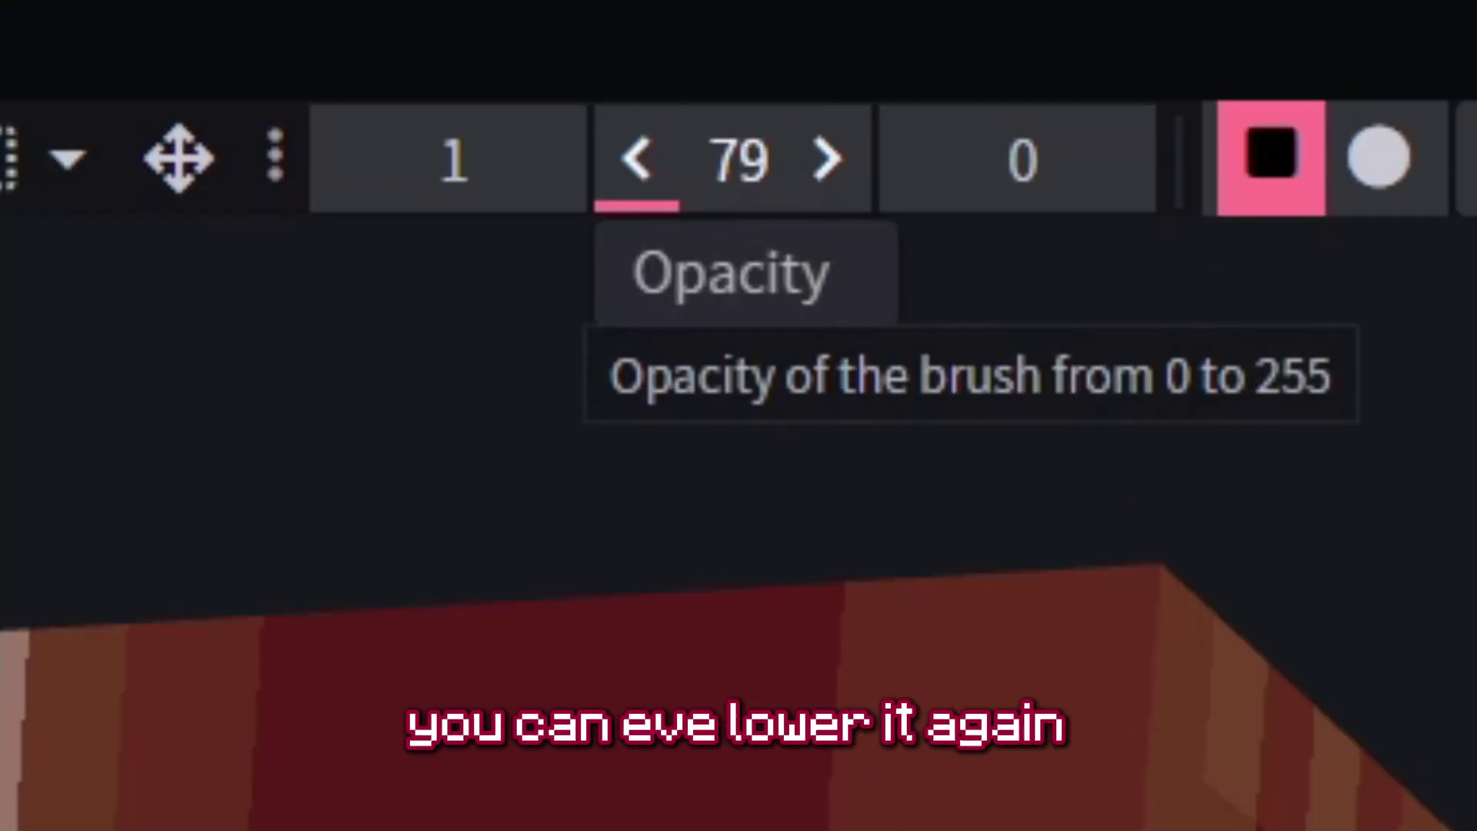
Try a fainter white highlight at the head's upper front corner with brush opacity 39, and undo it.
{"action": "mouse_move", "coordinate": [733, 158]}
{"action": "left_mouse_down"}
{"action": "mouse_move", "coordinate": [654, 157]}
{"action": "mouse_move", "coordinate": [867, 142]}
{"action": "mouse_move", "coordinate": [733, 144]}
{"action": "left_mouse_up"}
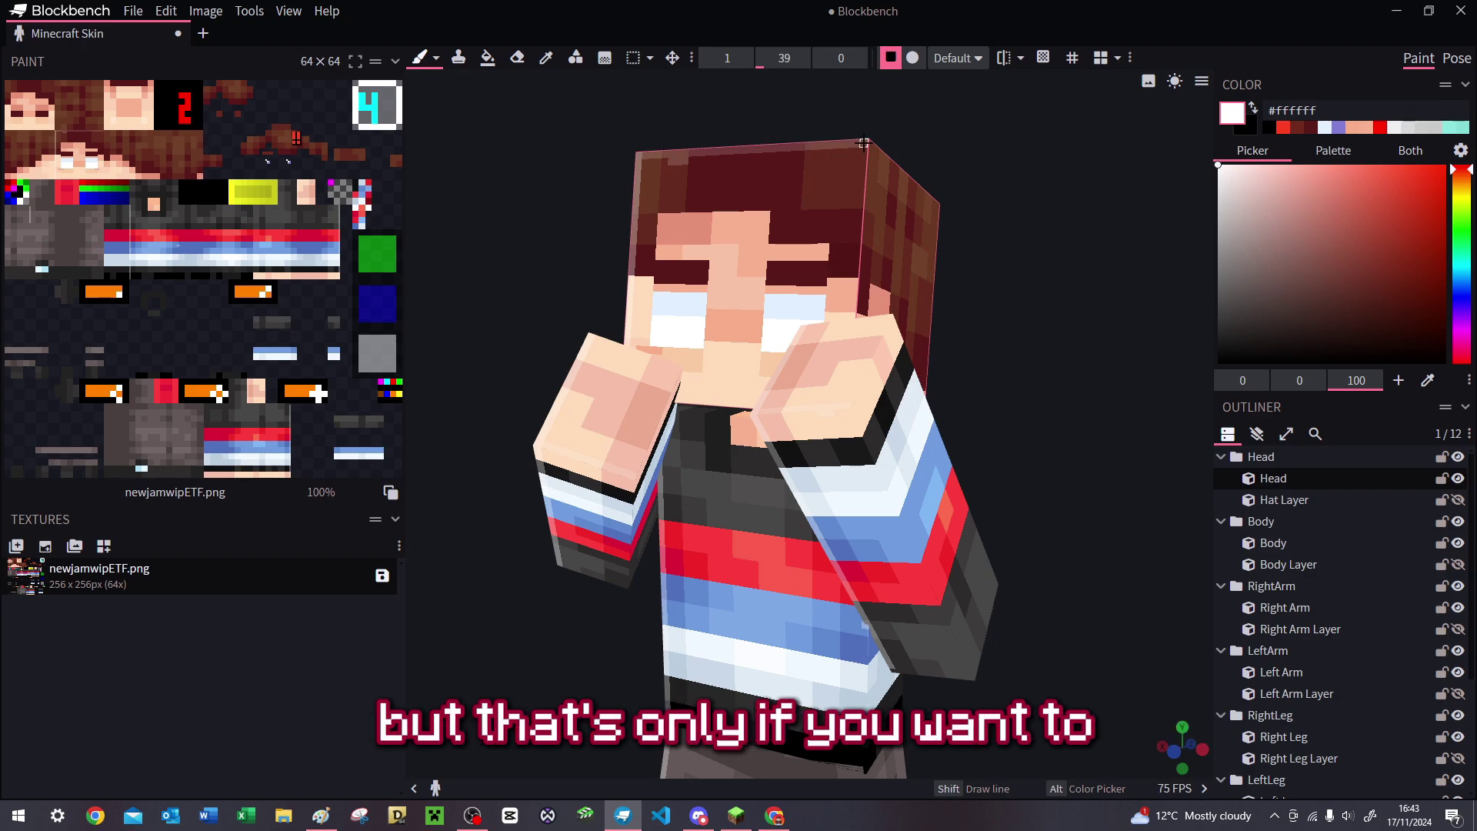
{"action": "key", "text": "ctrl+z"}
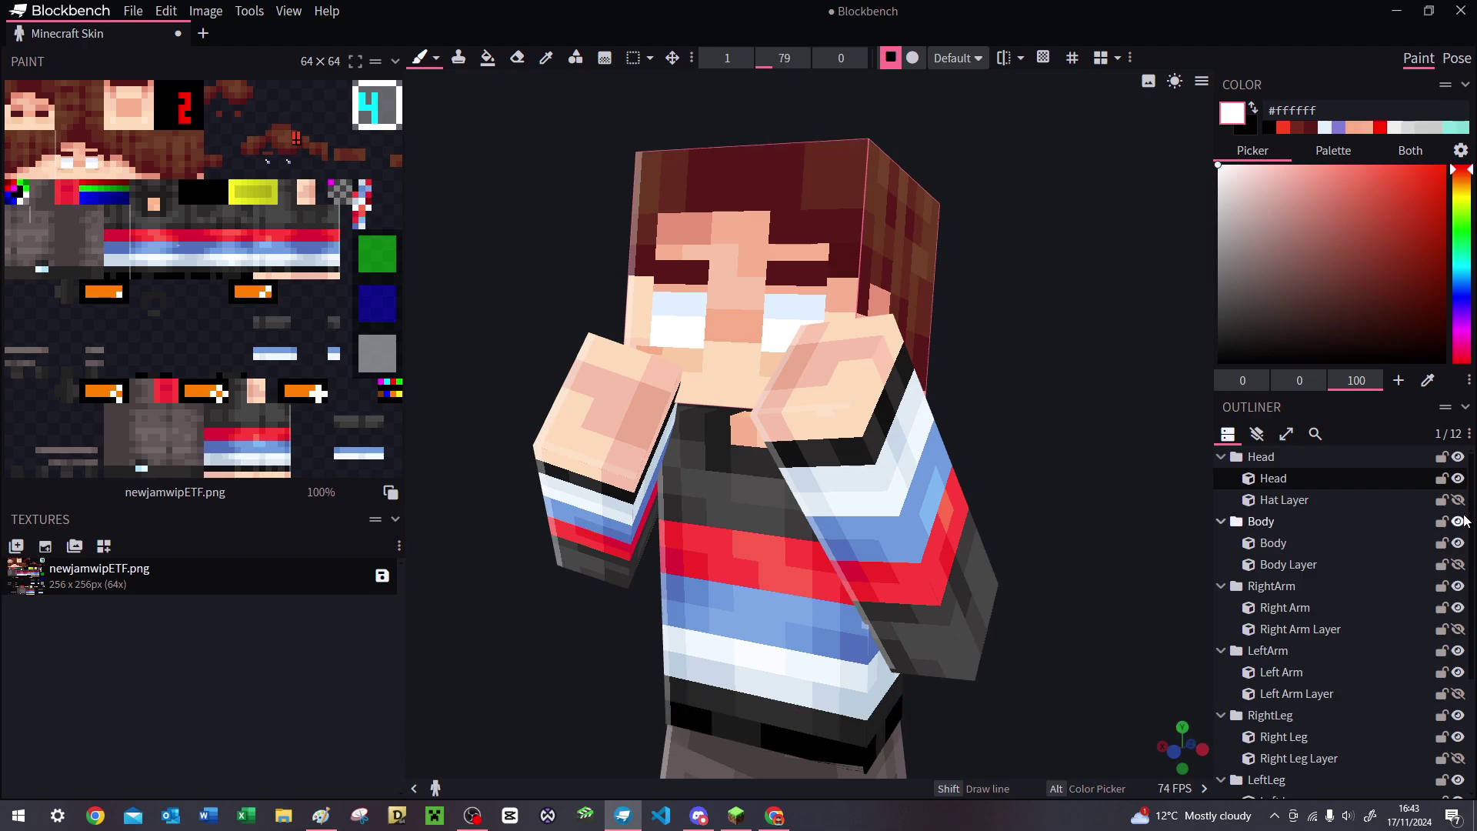
Show all second layers again: hat, body, both arms and both legs.
{"action": "left_click", "coordinate": [1458, 500]}
{"action": "left_click", "coordinate": [1458, 564]}
{"action": "left_click", "coordinate": [1458, 629]}
{"action": "left_click", "coordinate": [1458, 693]}
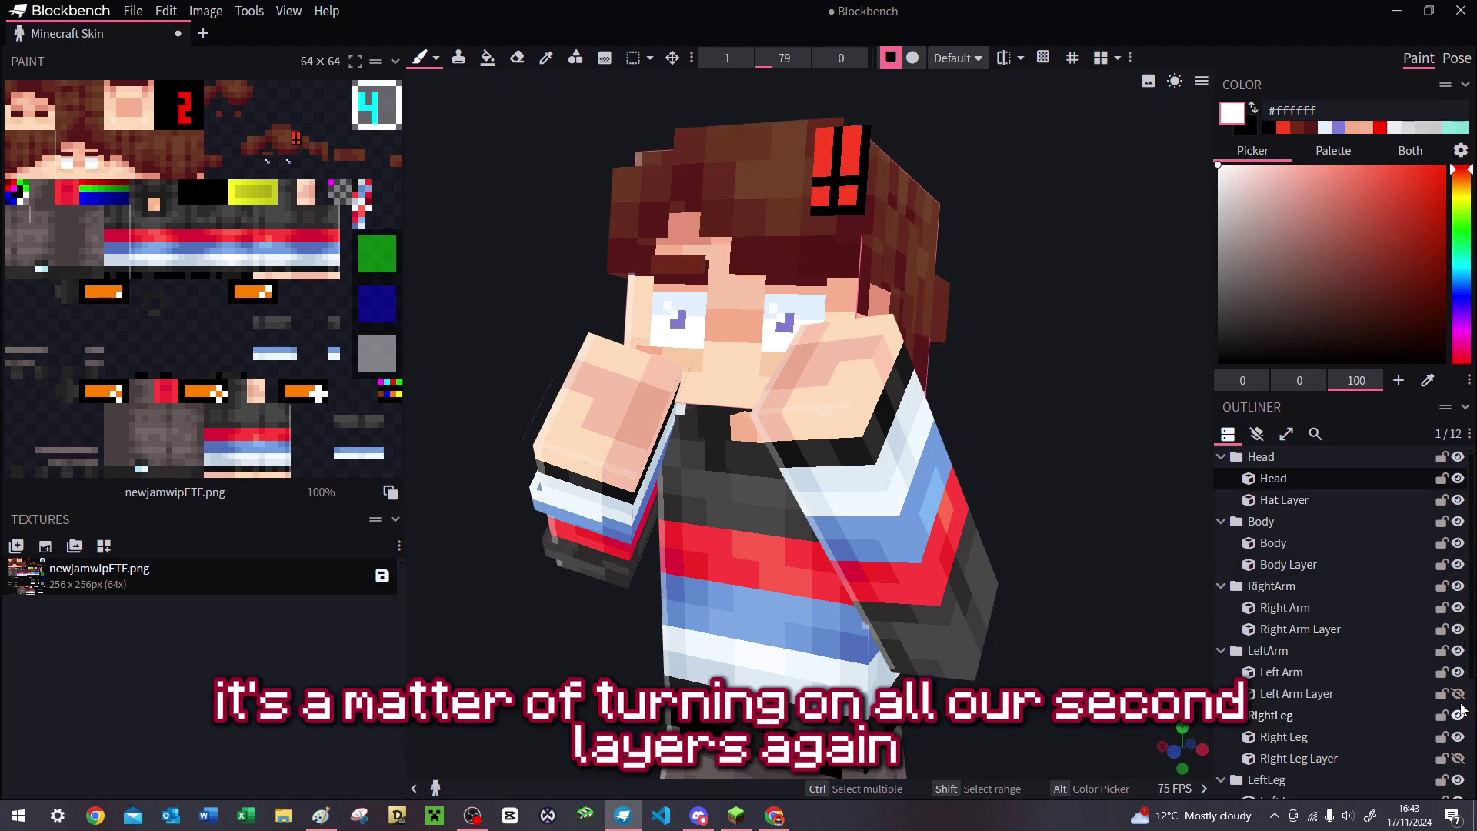
{"action": "scroll", "coordinate": [1462, 677], "scroll_direction": "down", "scroll_amount": 3}
{"action": "left_click", "coordinate": [1458, 648]}
{"action": "left_click", "coordinate": [1458, 584]}
Paint translucent white highlights along the left edges of the arm and hat second layers, including the exclamation marks.
{"action": "left_click", "coordinate": [534, 496]}
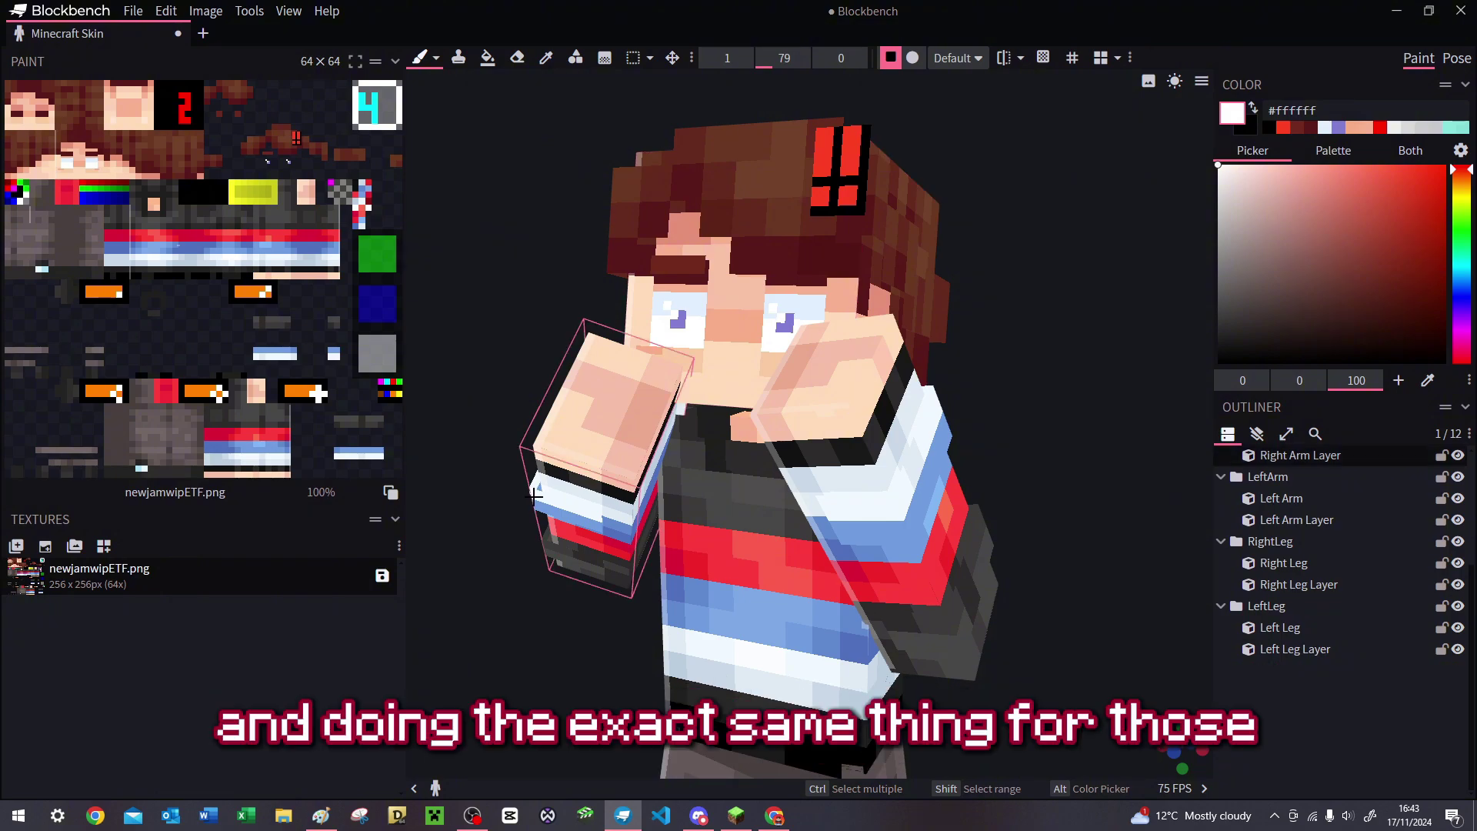
{"action": "scroll", "coordinate": [1234, 704], "scroll_direction": "up", "scroll_amount": 3}
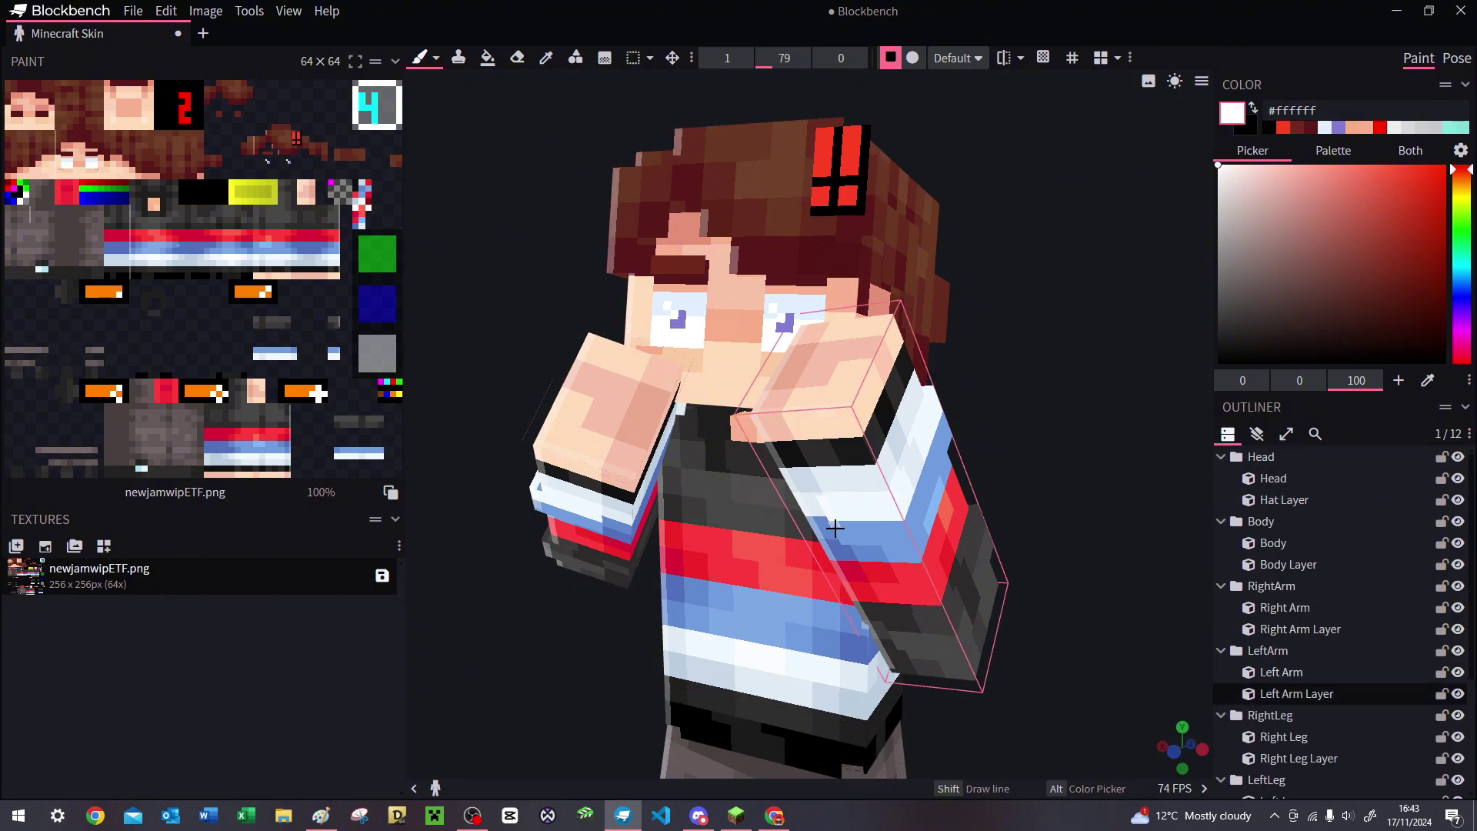
{"action": "left_click", "coordinate": [1284, 499]}
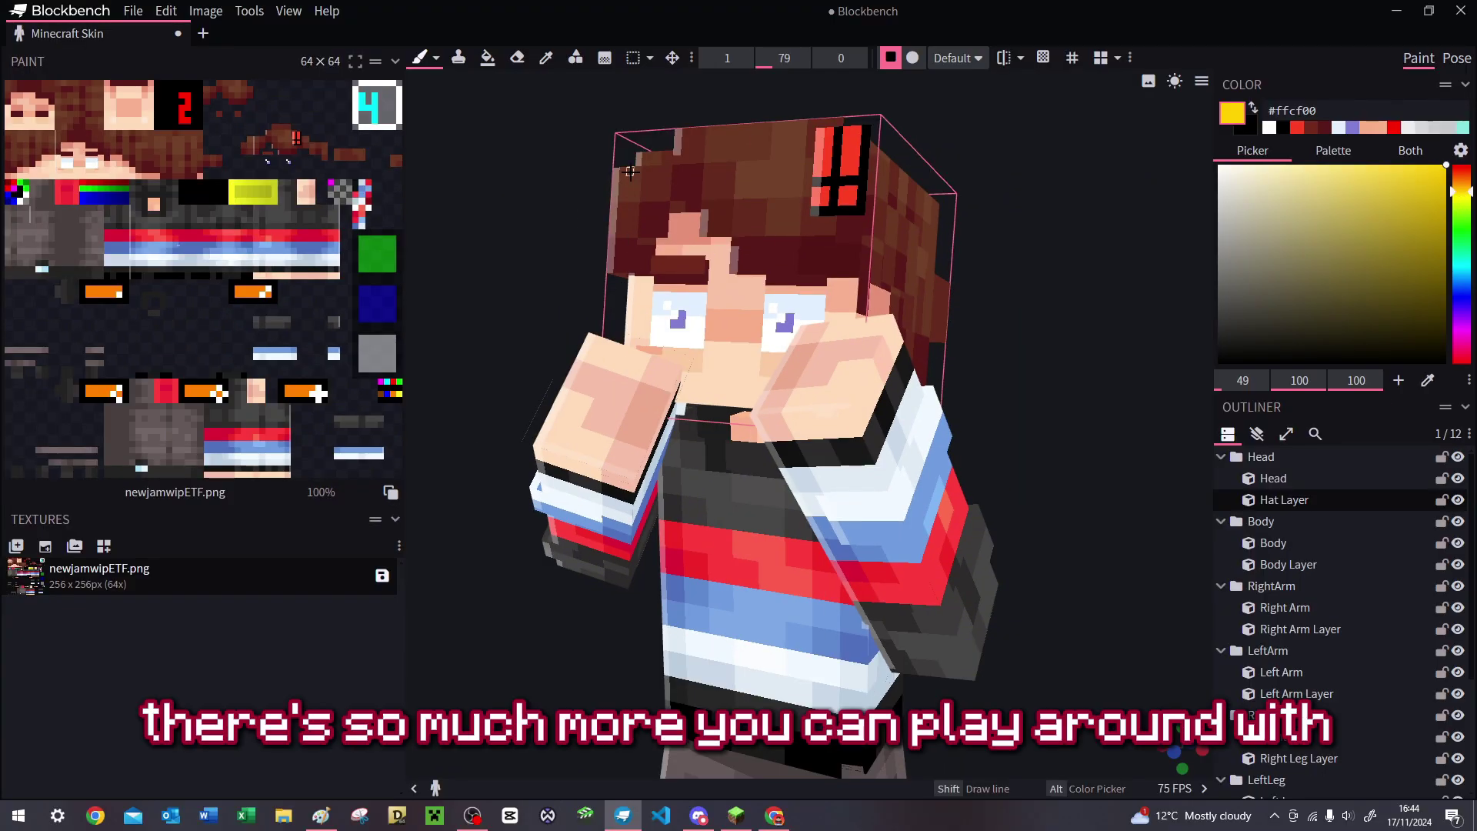
Try translucent coloured edge lights on the hat layer, yellow #ffcf00 on one front edge and cyan #00ffd8 on the other, and undo them.
{"action": "left_click_drag", "start_coordinate": [616, 171], "coordinate": [611, 250]}
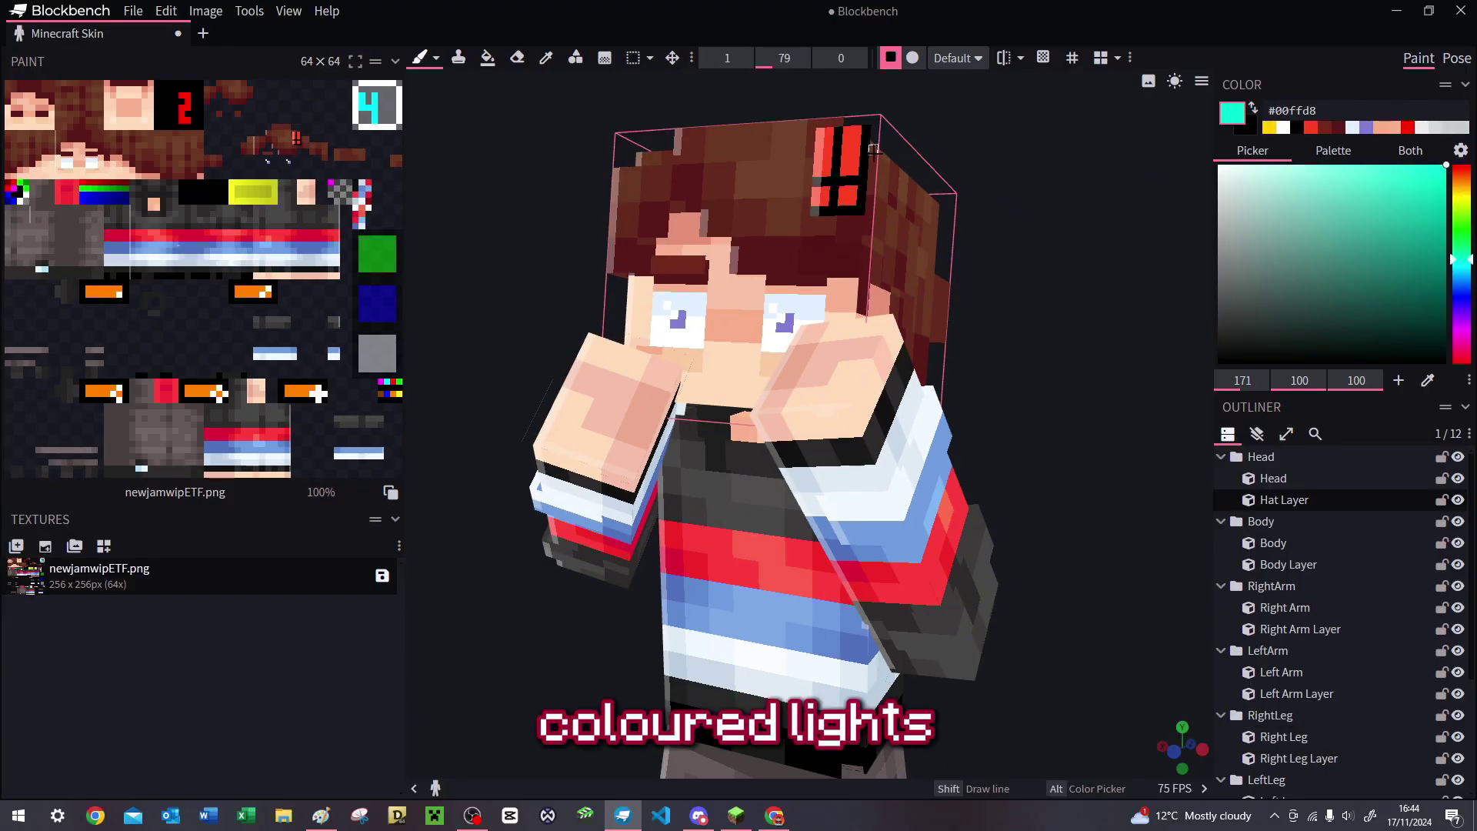
{"action": "left_click_drag", "start_coordinate": [873, 154], "coordinate": [860, 311]}
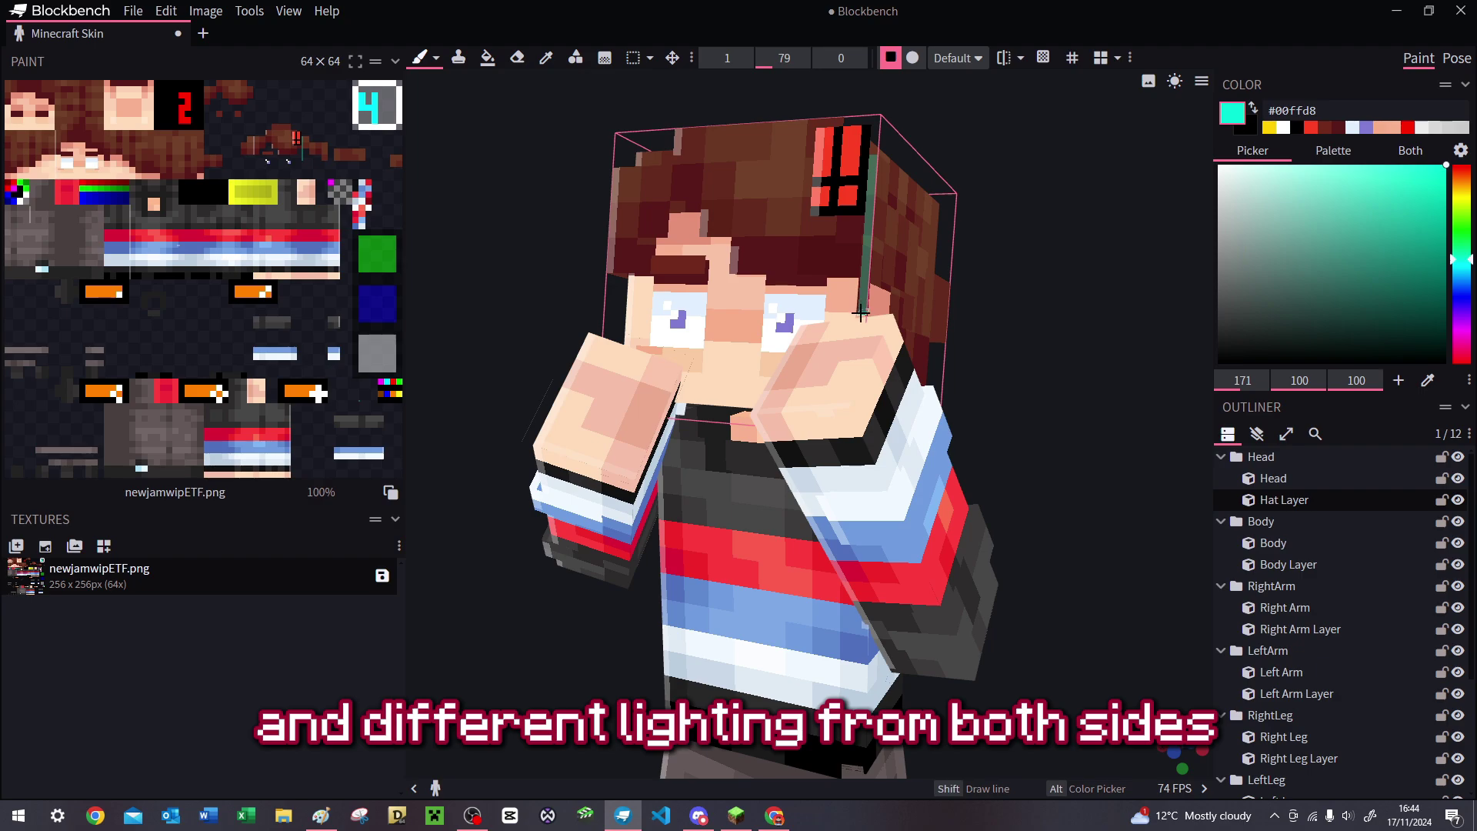
{"action": "key", "text": "ctrl+z"}
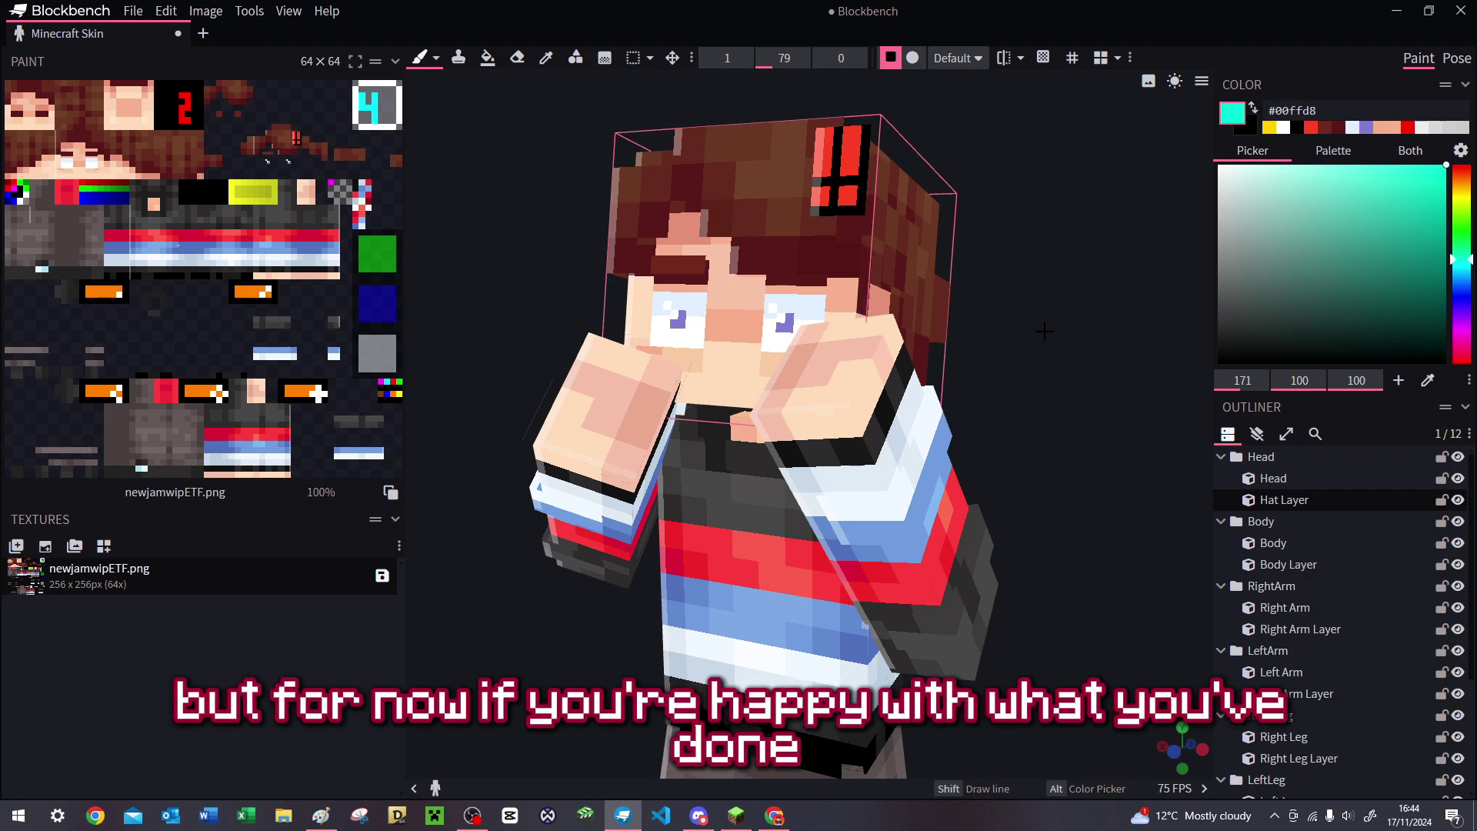
Take a screenshot of the posed model and paste it into the copper statue thumbnail page in Xara Designer Pro.
{"action": "left_click", "coordinate": [1201, 81]}
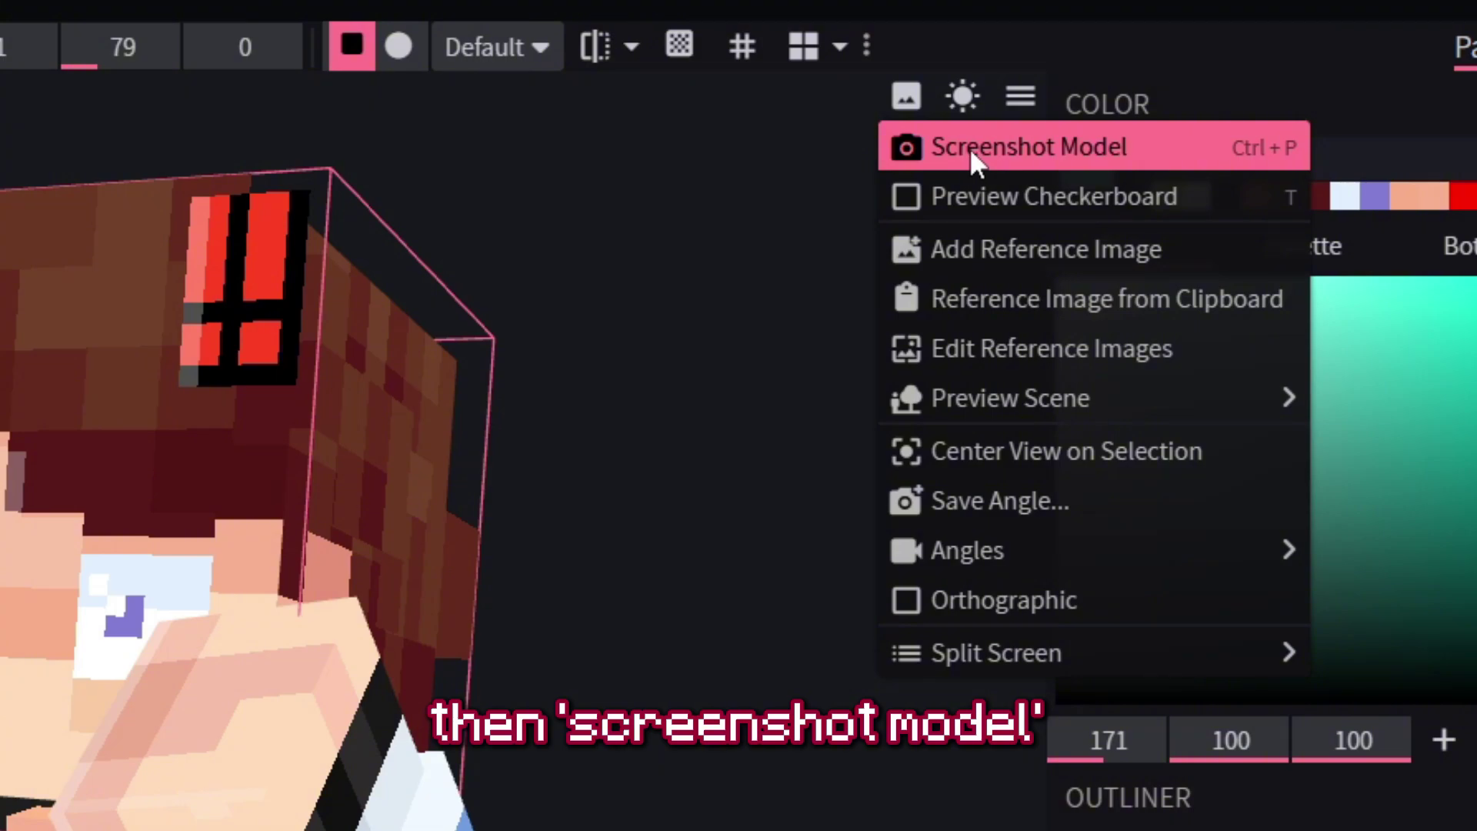
{"action": "left_click", "coordinate": [1158, 112]}
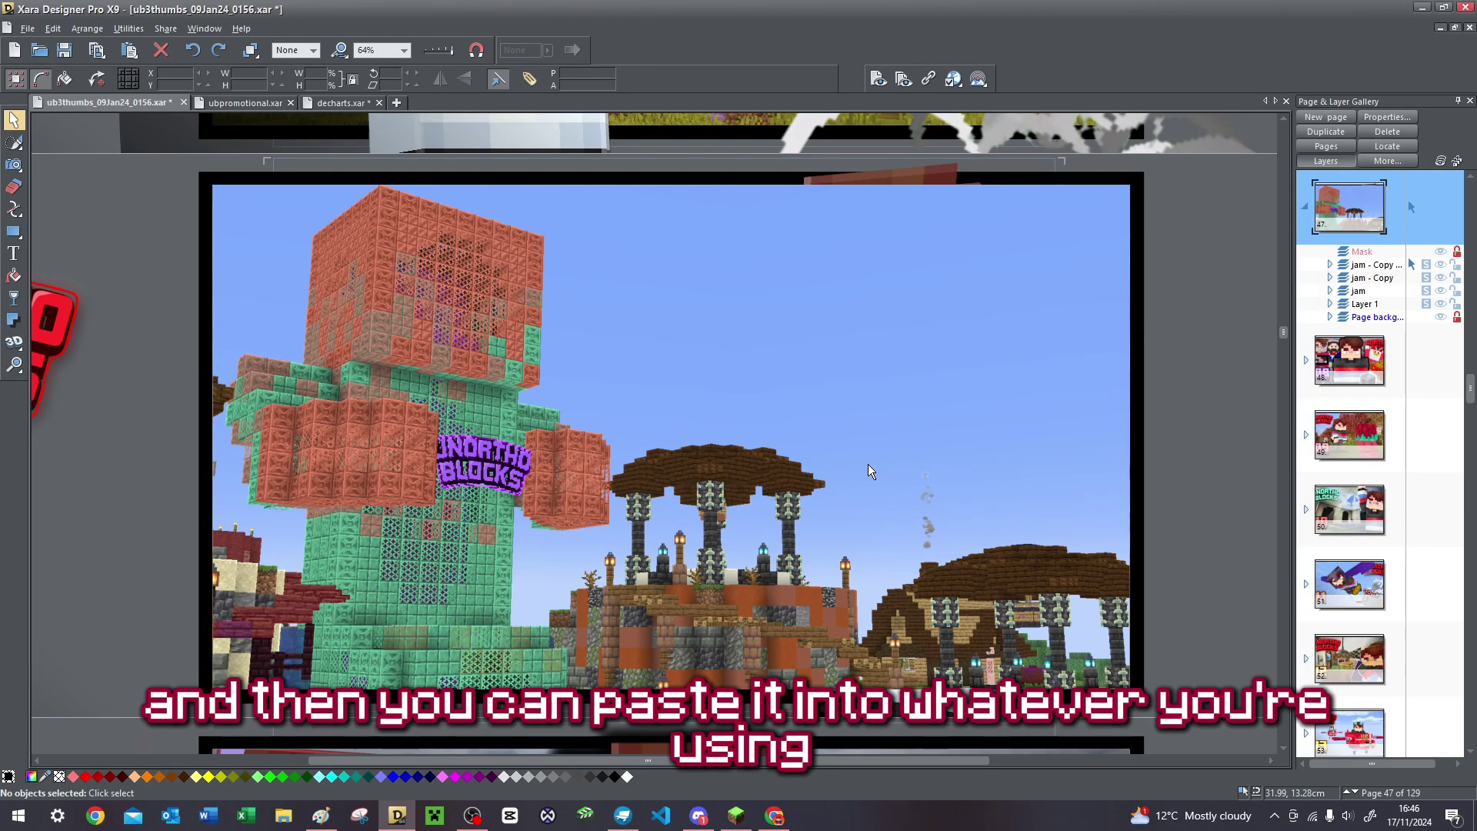
{"action": "key", "text": "ctrl+v"}
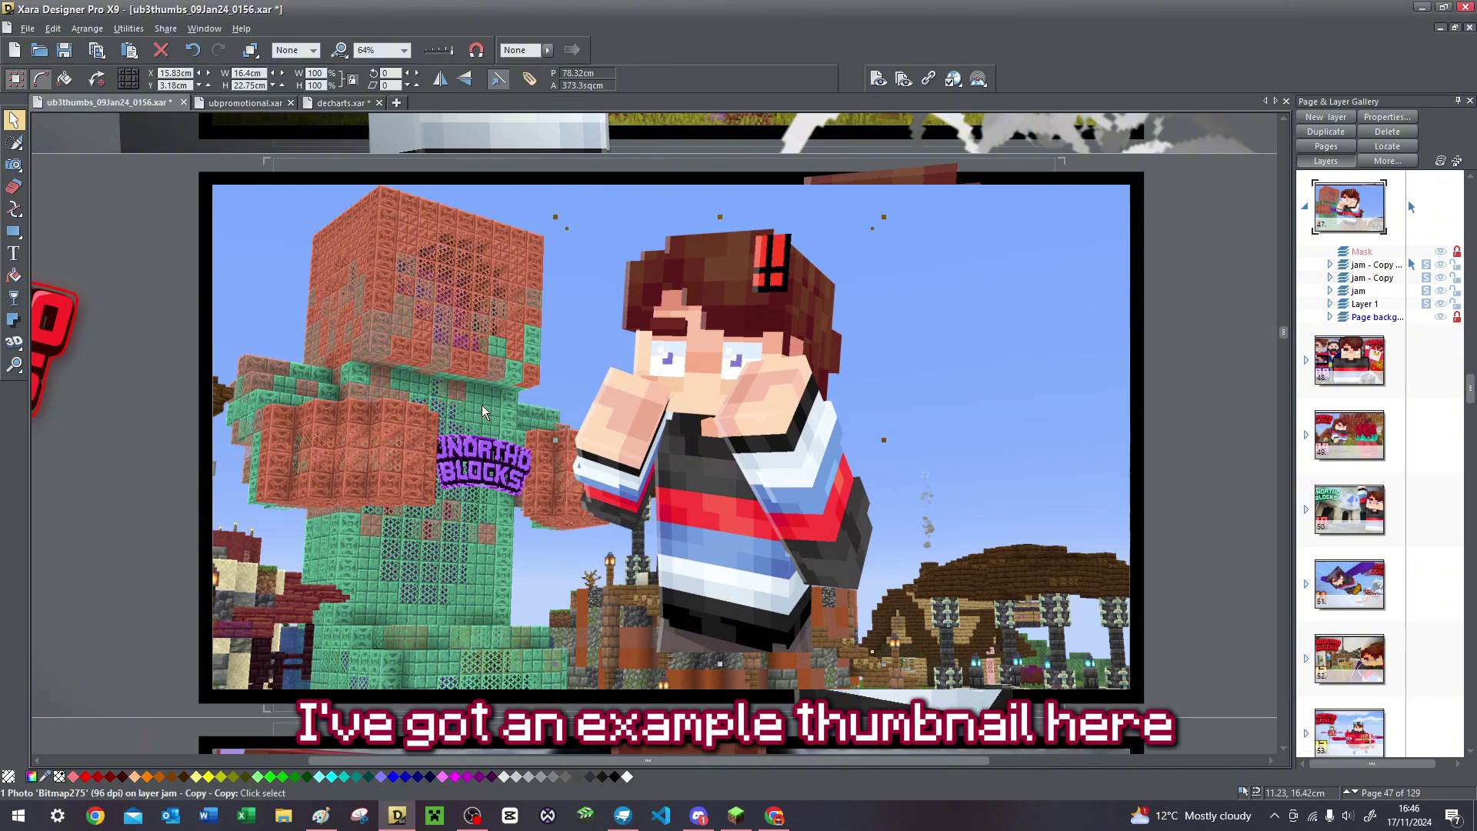
Enlarge the pasted character to about 23 by 32 cm and place it beside the copper statue, with the head overlapping the frame's upper edge.
{"action": "left_click_drag", "start_coordinate": [890, 640], "coordinate": [1010, 651]}
{"action": "left_click_drag", "start_coordinate": [801, 531], "coordinate": [895, 486]}
{"action": "left_click_drag", "start_coordinate": [658, 158], "coordinate": [655, 154]}
{"action": "left_click_drag", "start_coordinate": [866, 395], "coordinate": [867, 397]}
{"action": "key", "text": "Escape"}
{"action": "left_click", "coordinate": [900, 401]}
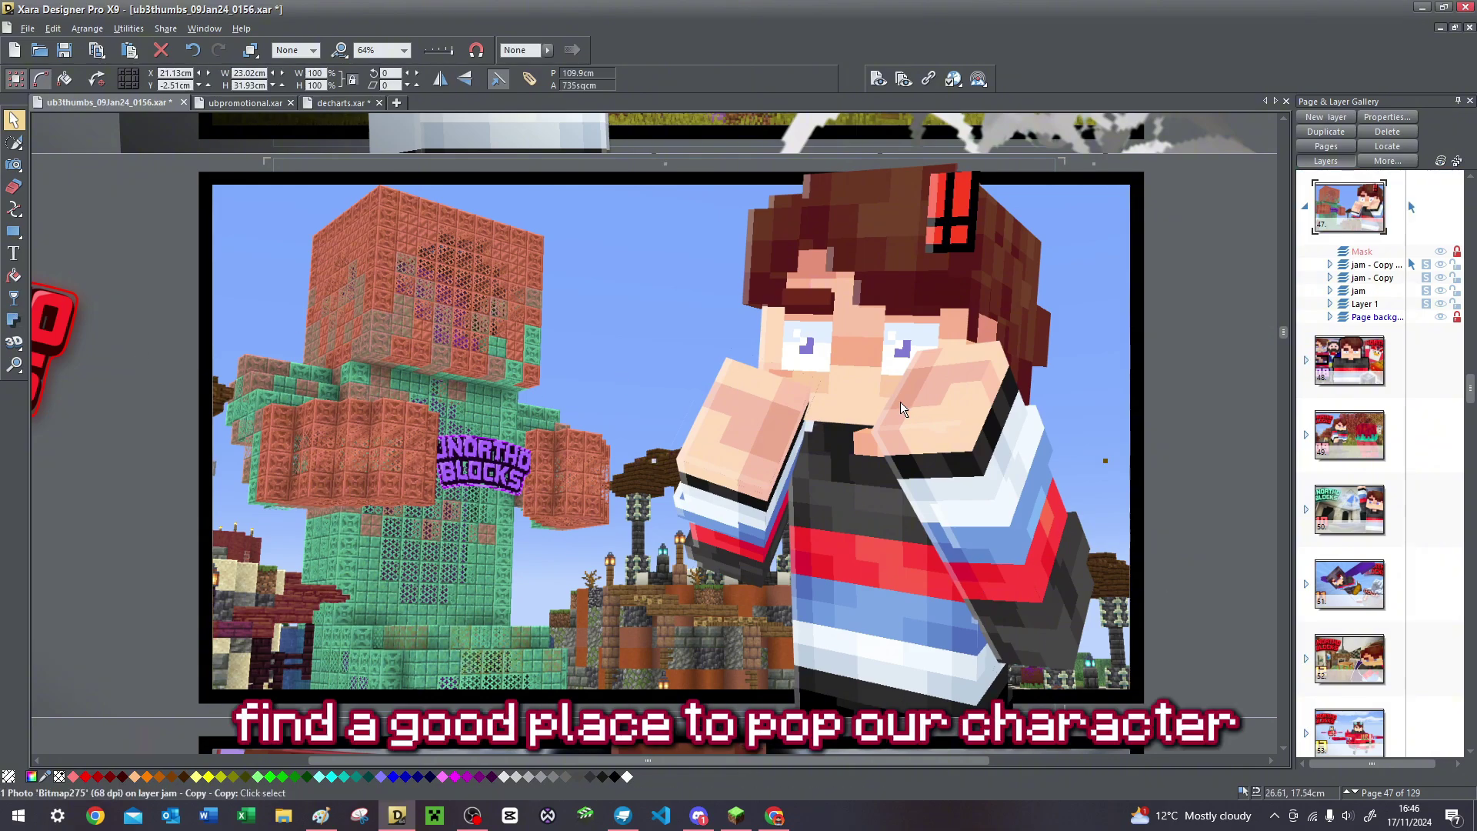
{"action": "left_click", "coordinate": [1209, 511]}
Place a copy of the red Unortho Blocks logo over the copper statue's head and deselect it.
{"action": "right_click_drag", "start_coordinate": [58, 346], "coordinate": [545, 279]}
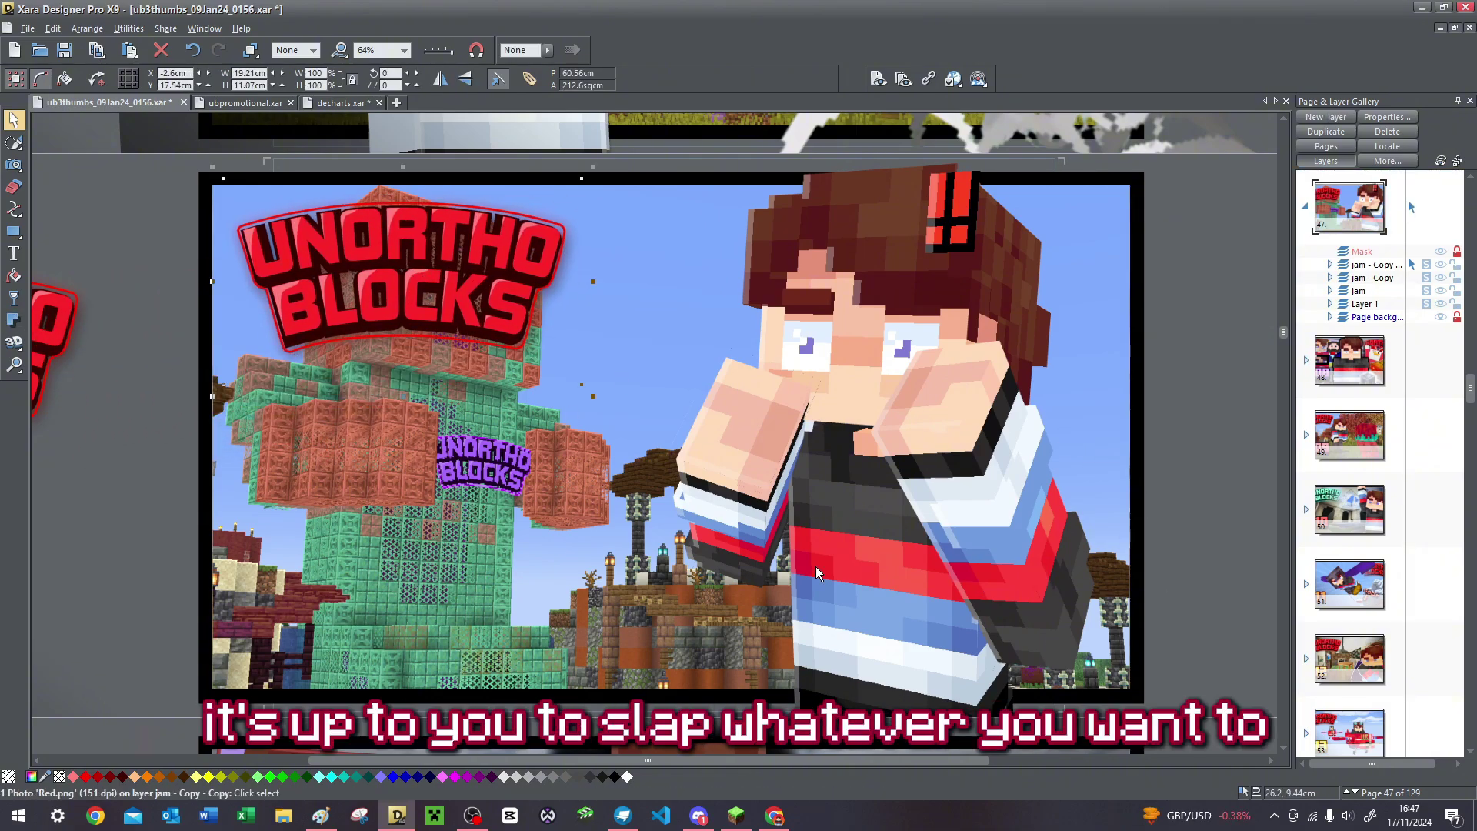
{"action": "left_click", "coordinate": [1185, 592]}
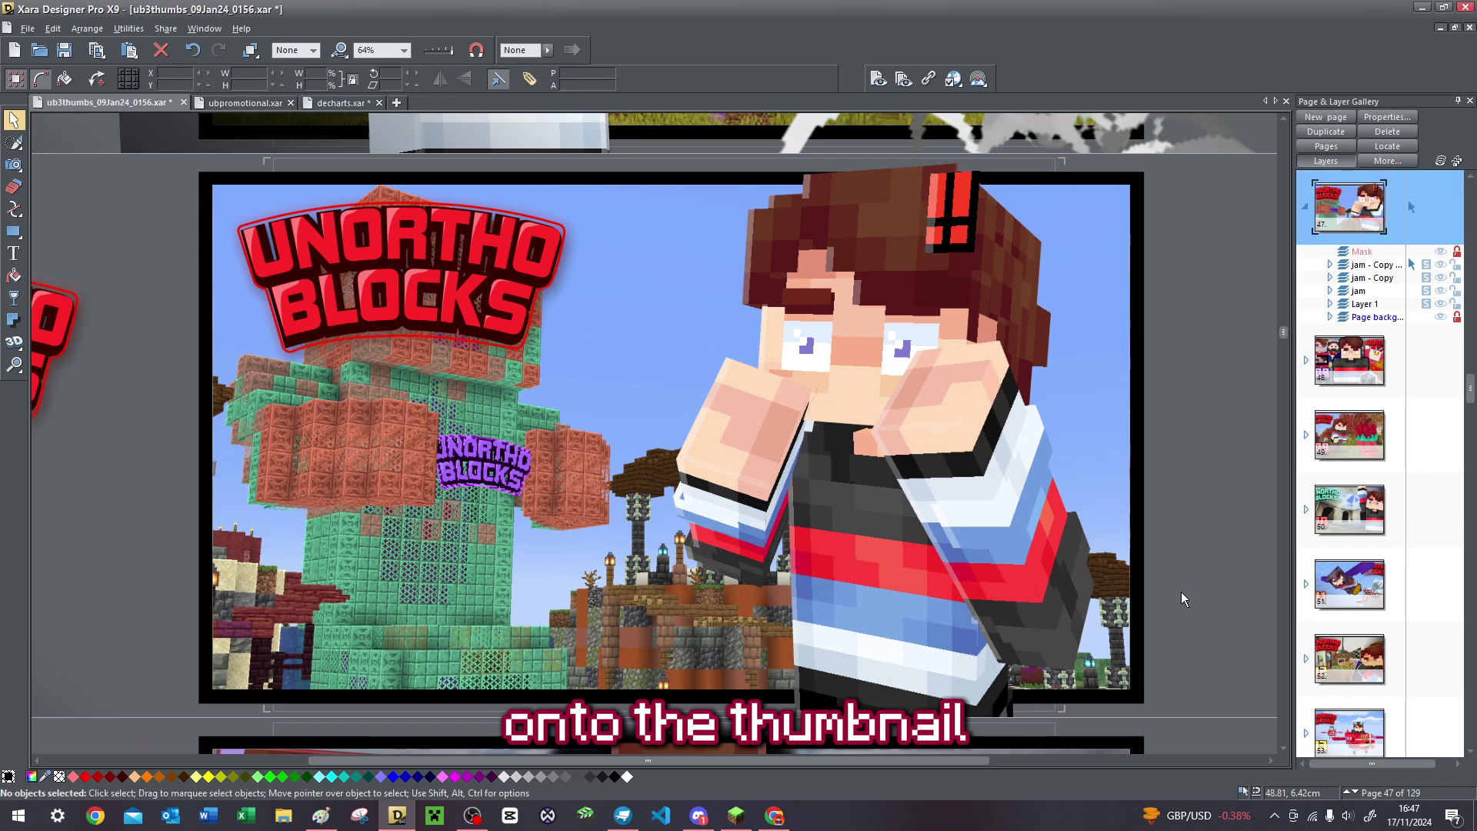